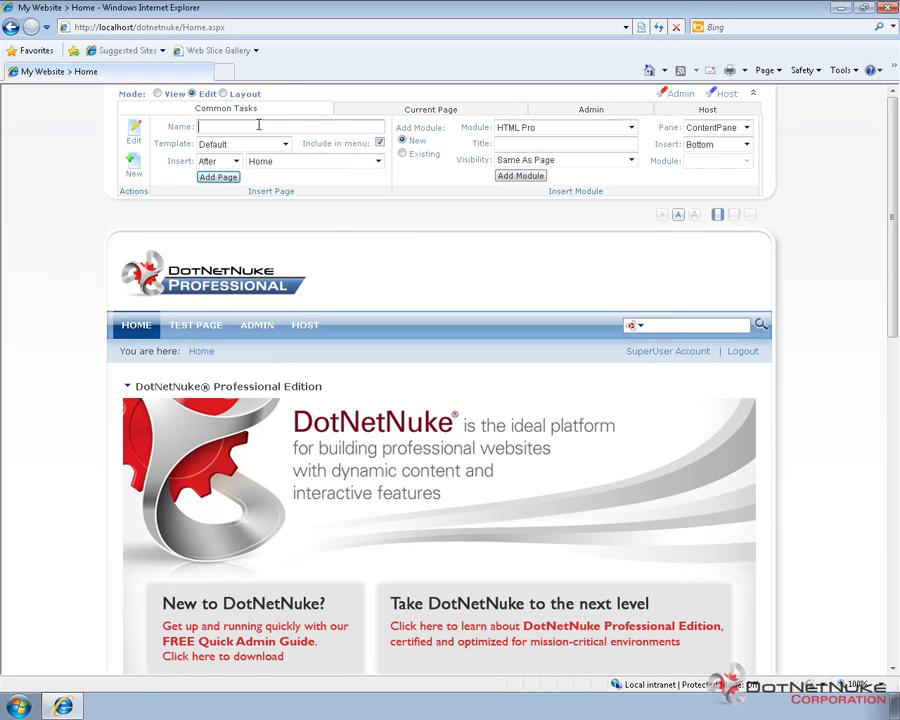
- Add a new page named Page 1 after Home using the Default template
type("Page 1")
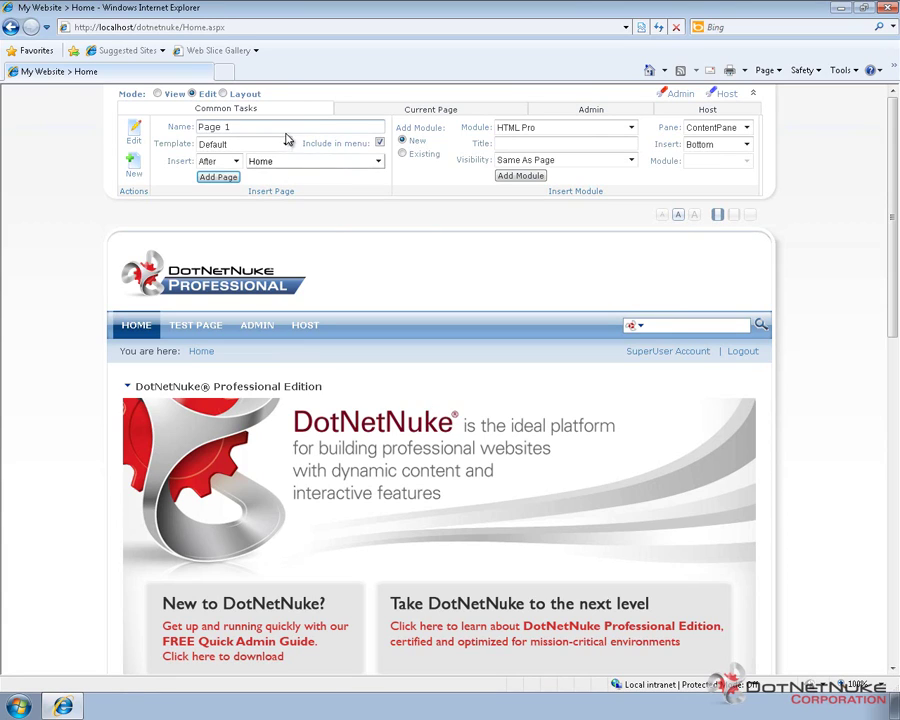
left_click(223, 179)
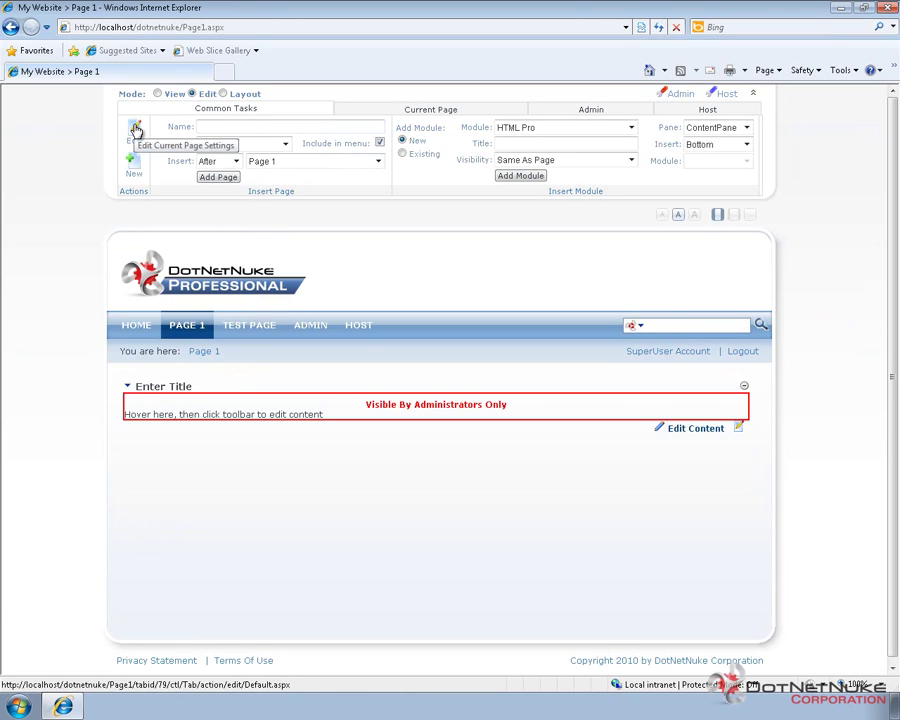
- Add a new page named Child 1 as a child of Page 1
left_click(241, 128)
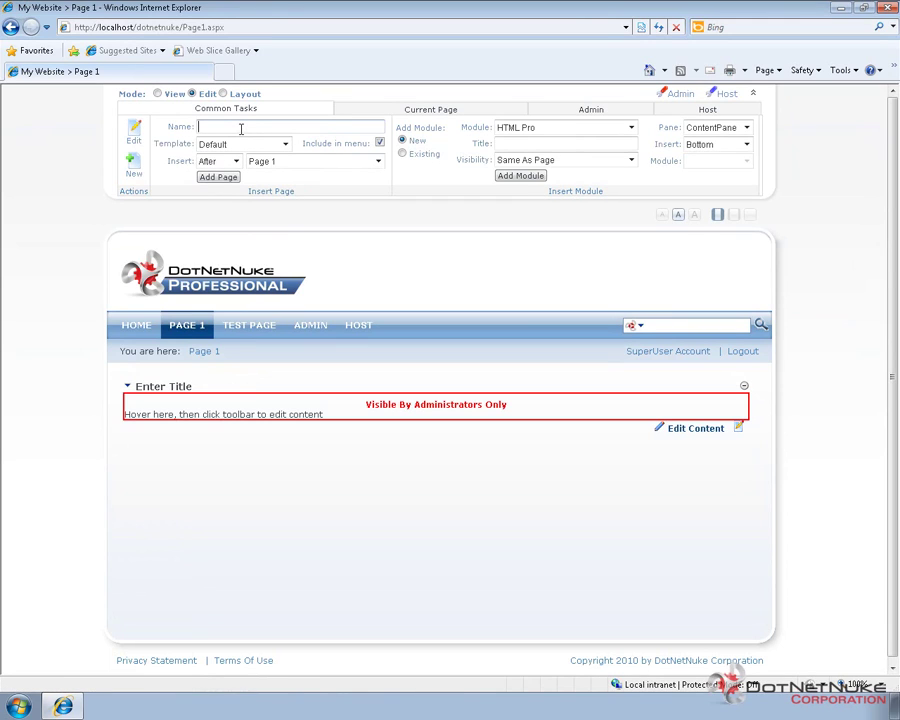
type("Child 1")
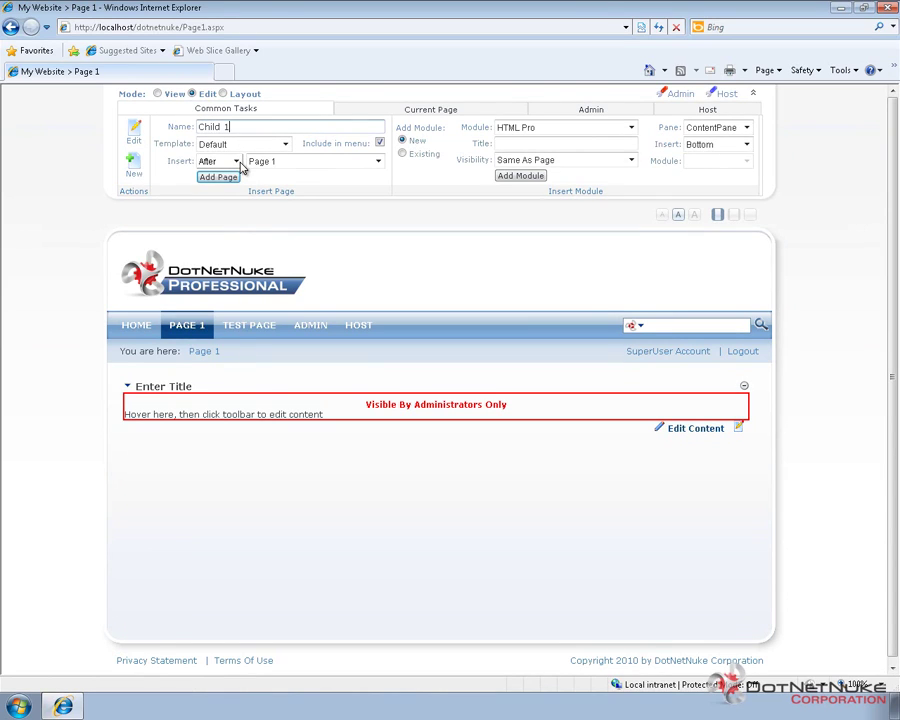
left_click(238, 163)
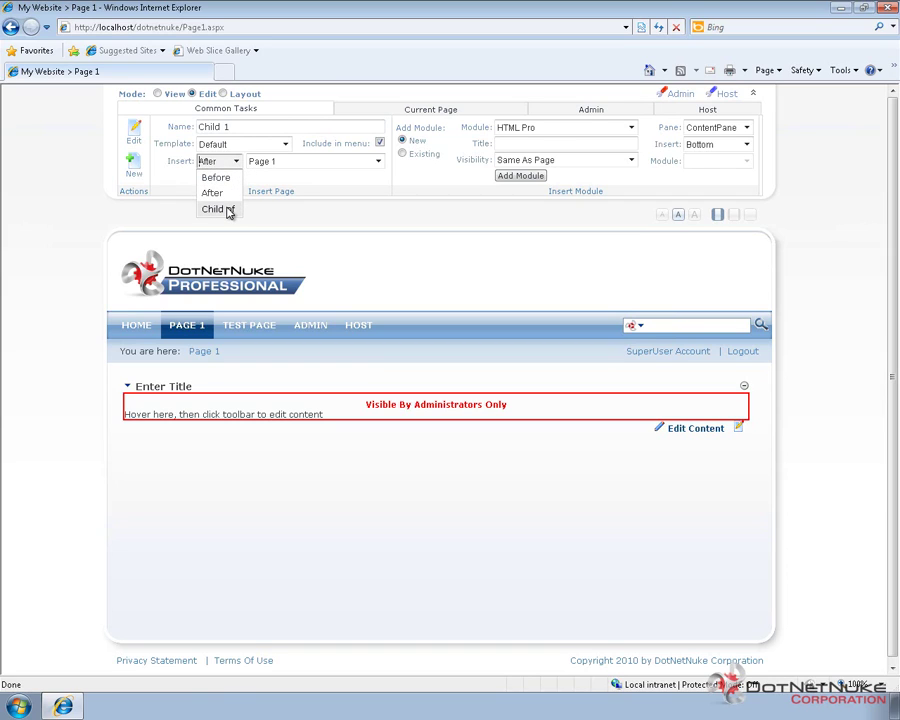
left_click(229, 210)
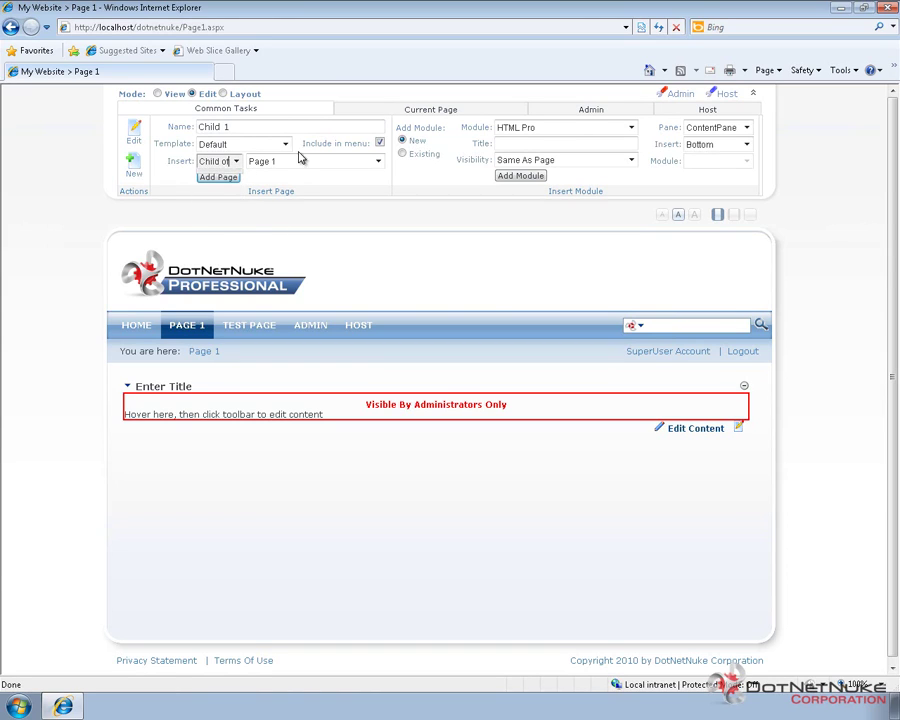
left_click(227, 179)
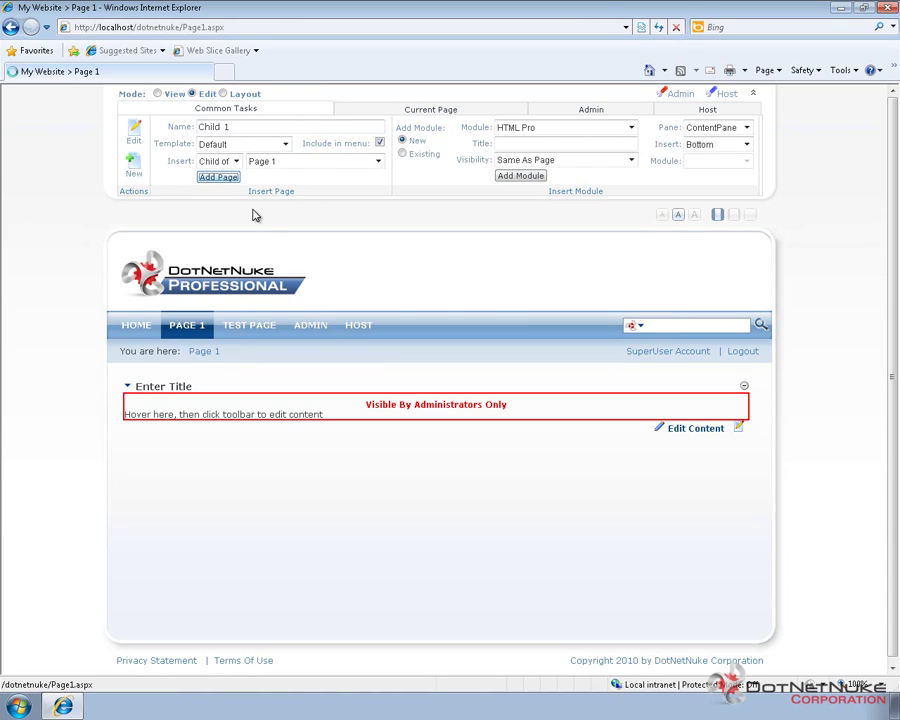
- Add a new page named Child 2 as a child of Page 1 and check the children of Page 1 in the site navigation
left_click(242, 126)
type("Child 2")
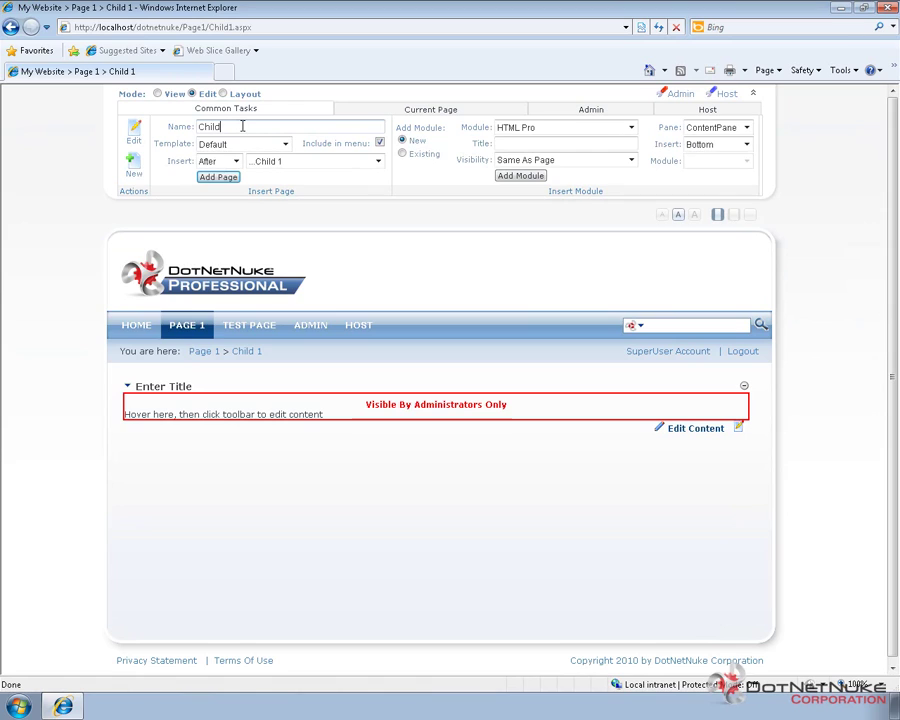
left_click(236, 161)
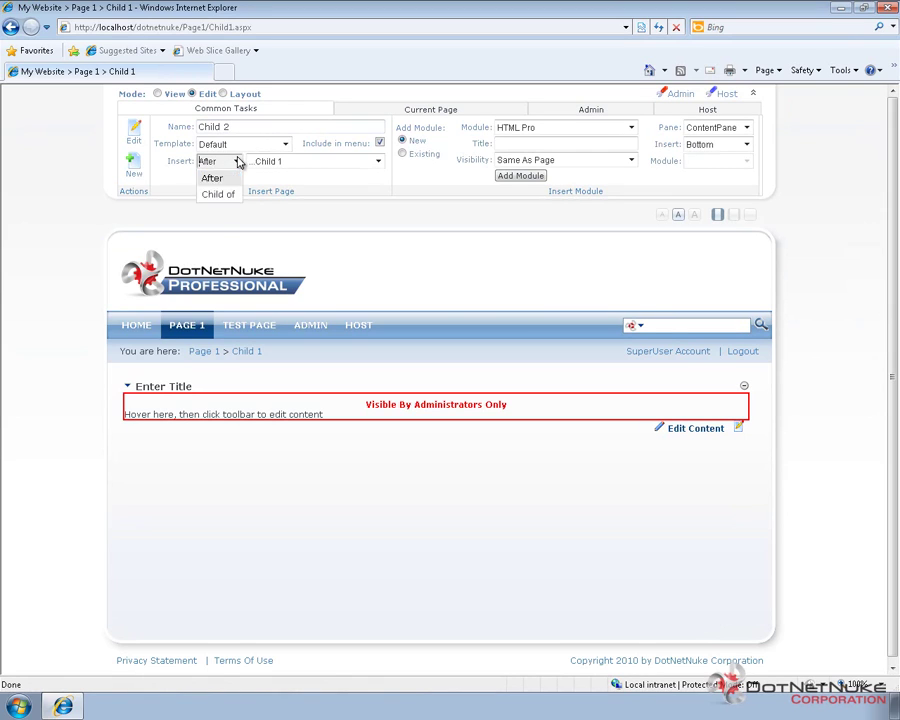
left_click(218, 209)
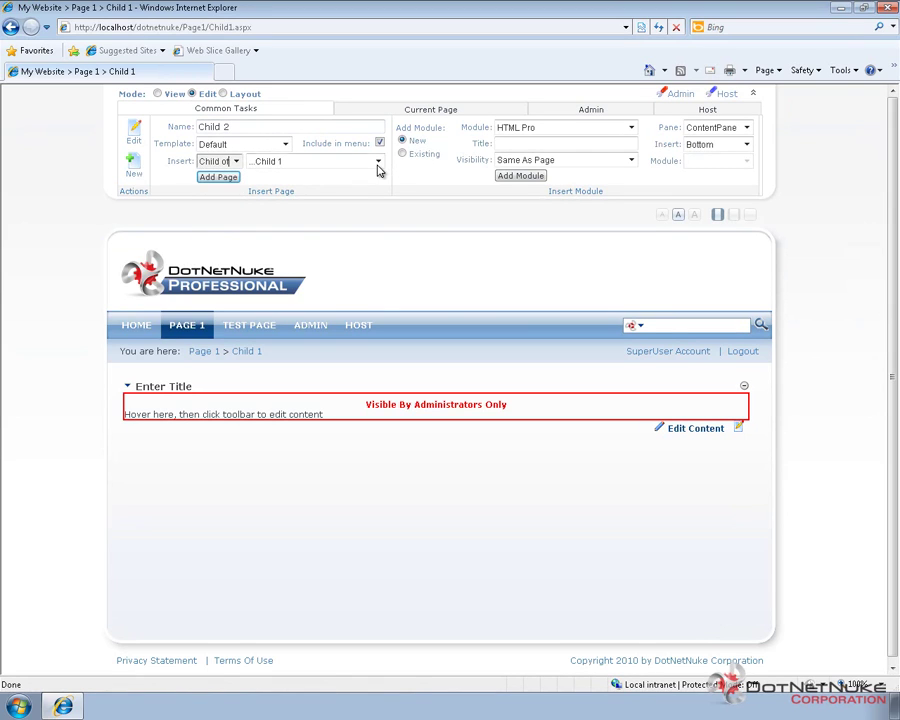
left_click(378, 163)
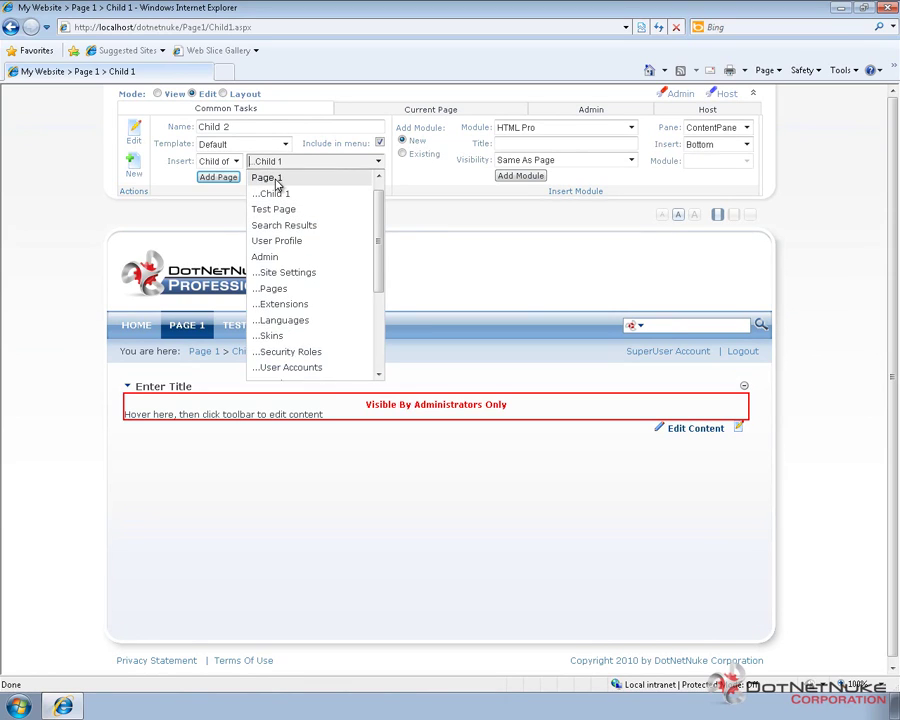
left_click(279, 181)
left_click(216, 180)
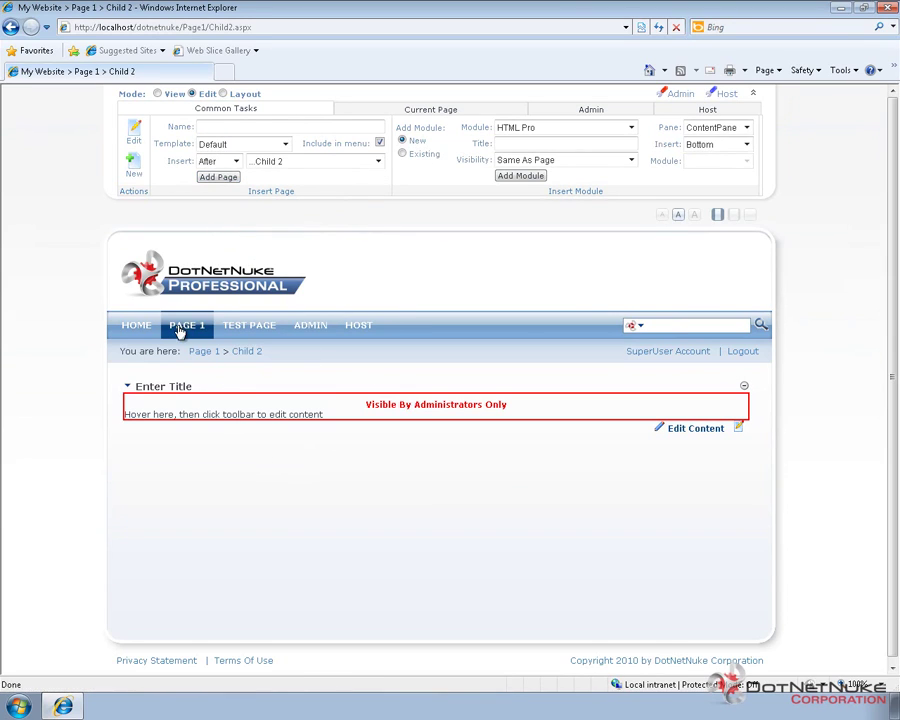
mouse_move(183, 330)
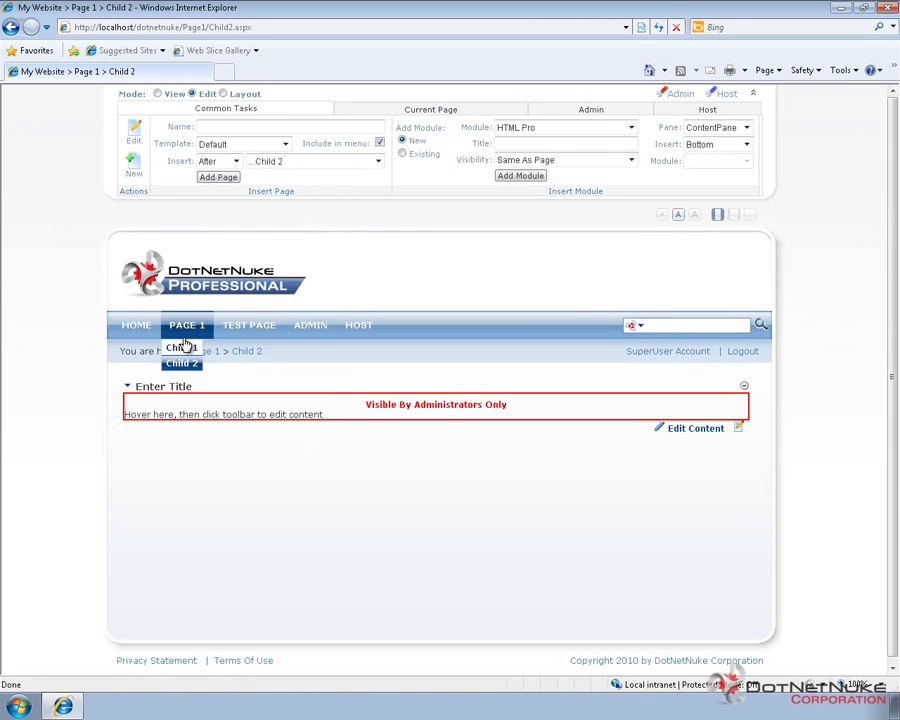
left_click(189, 355)
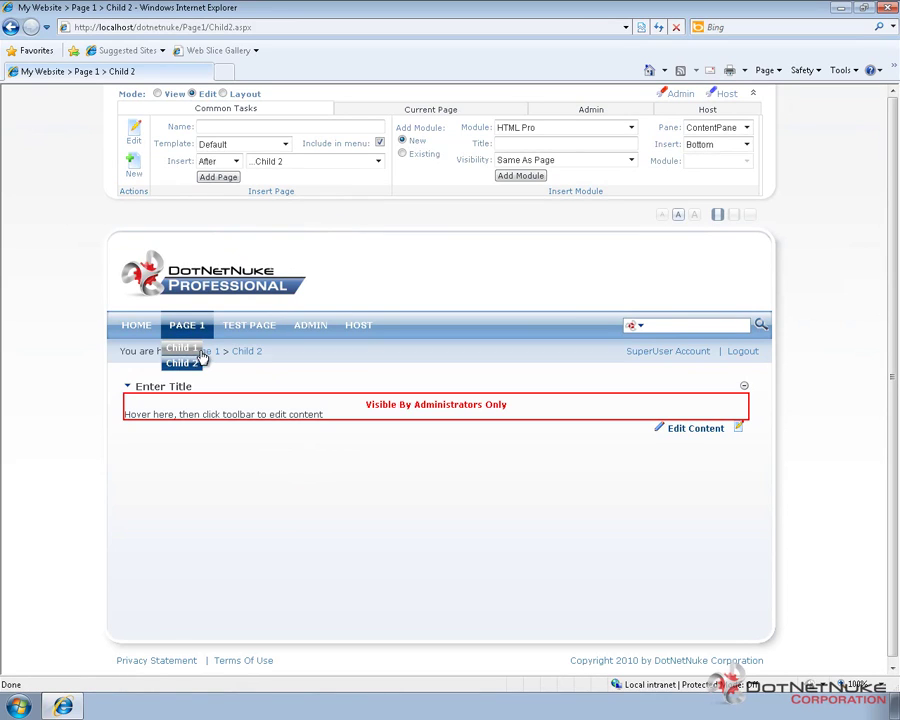
- Add a new page named Grandchild 1 as a child of Child 1 and check its place in the site navigation
left_click(234, 126)
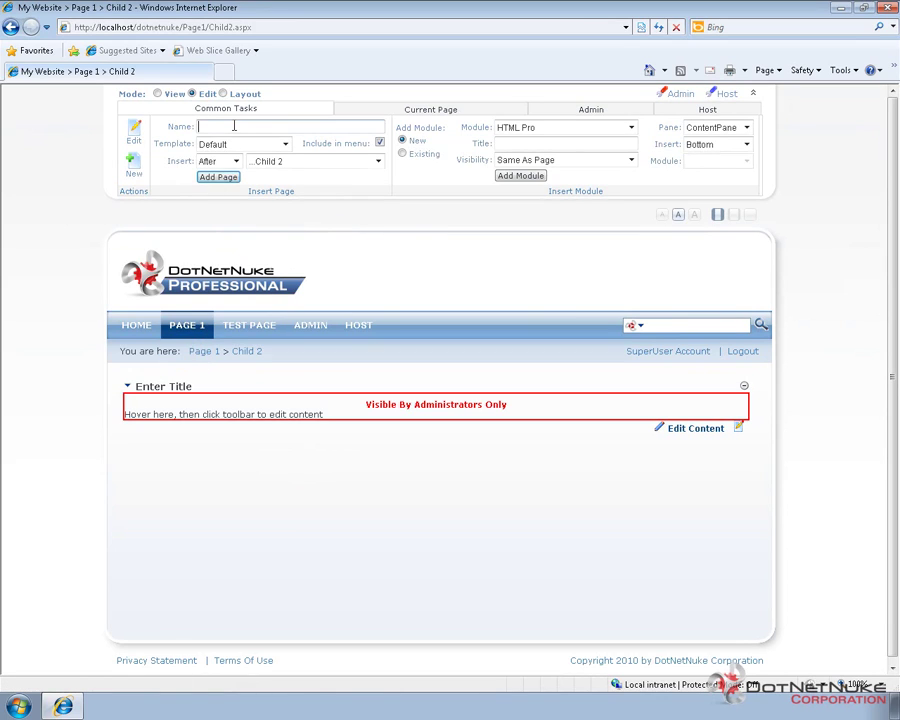
type("Grandchild 1")
left_click(230, 161)
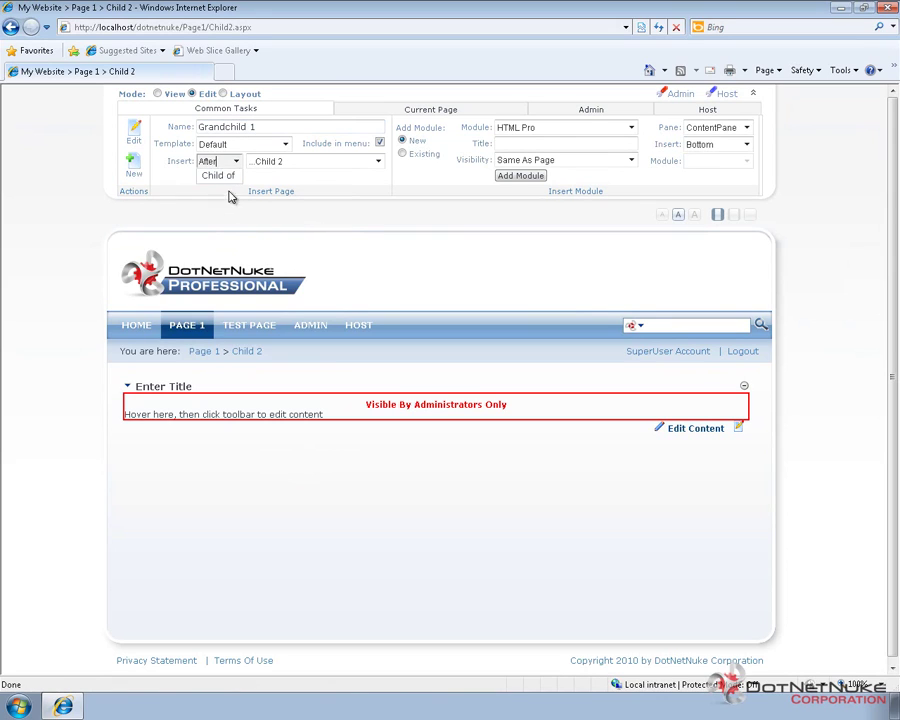
left_click(224, 207)
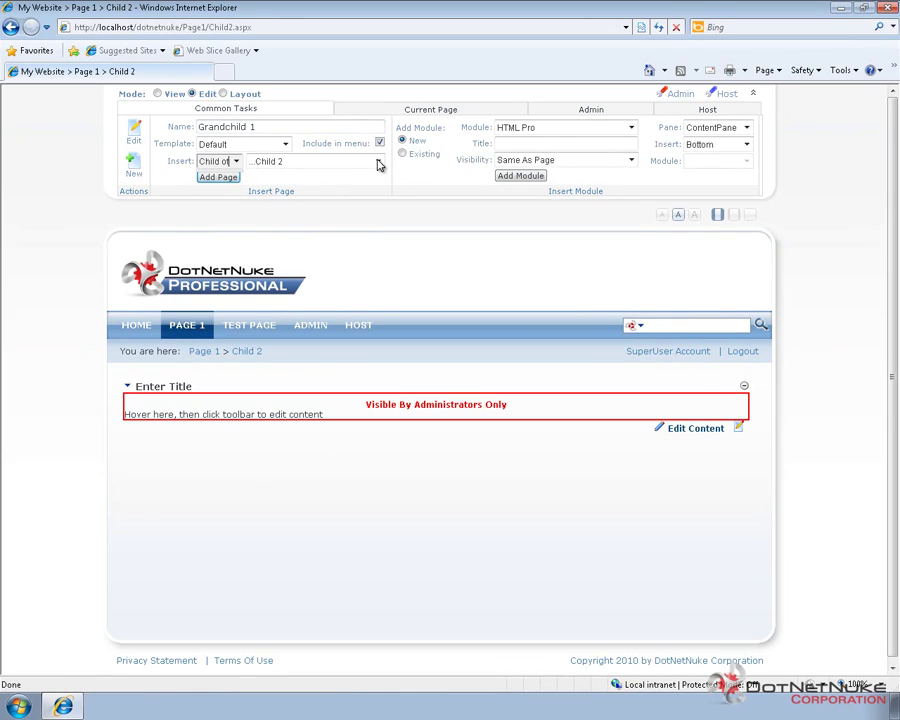
left_click(378, 162)
scroll(316, 182, "up", 1)
scroll(297, 193, "down", 1)
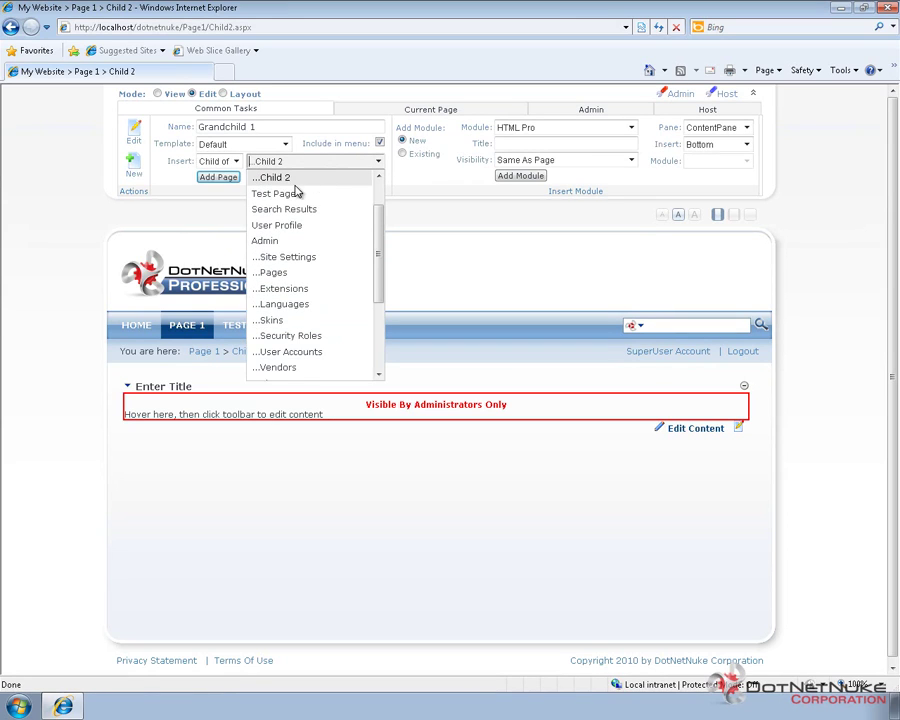
scroll(355, 185, "up", 3)
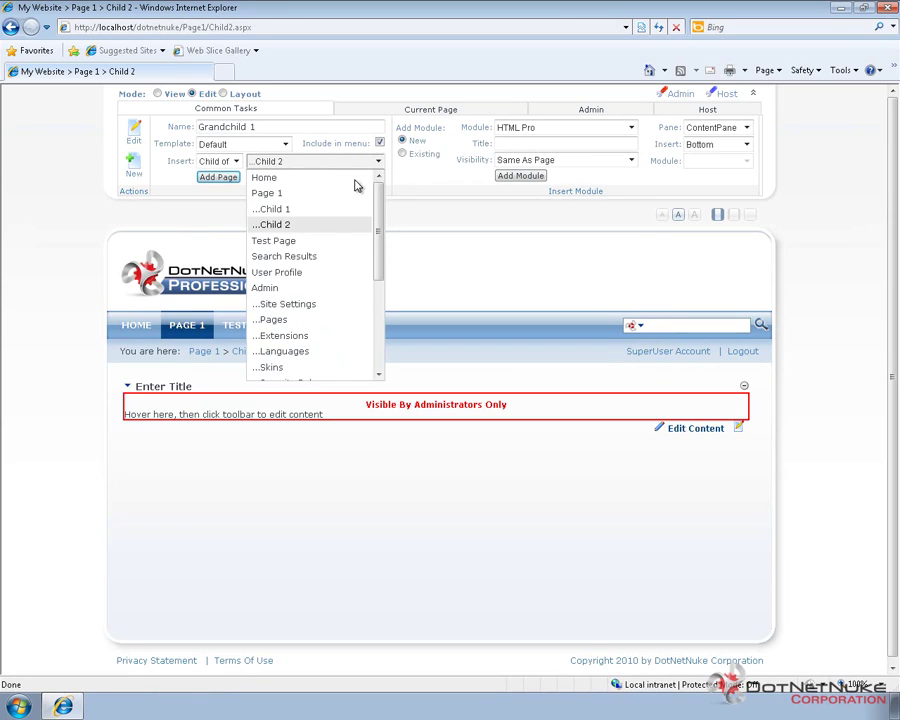
left_click(266, 209)
left_click(220, 177)
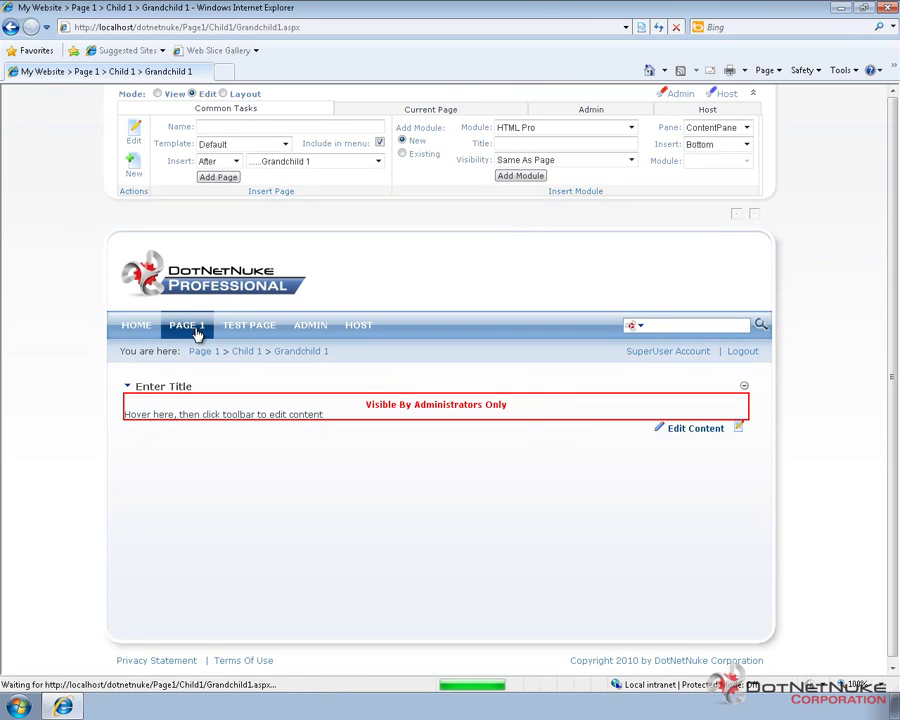
mouse_move(195, 326)
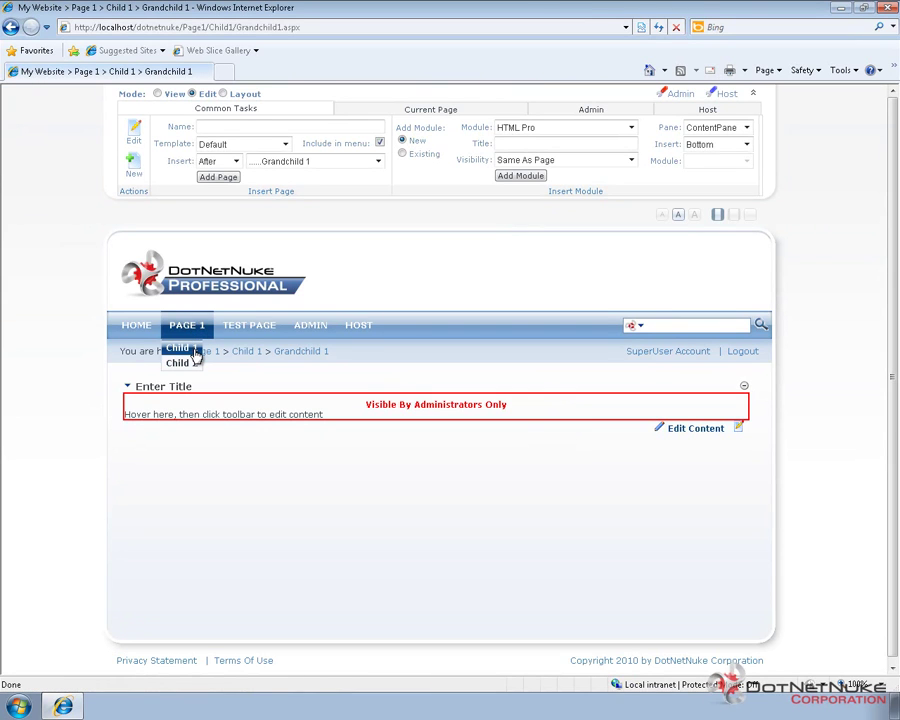
mouse_move(196, 352)
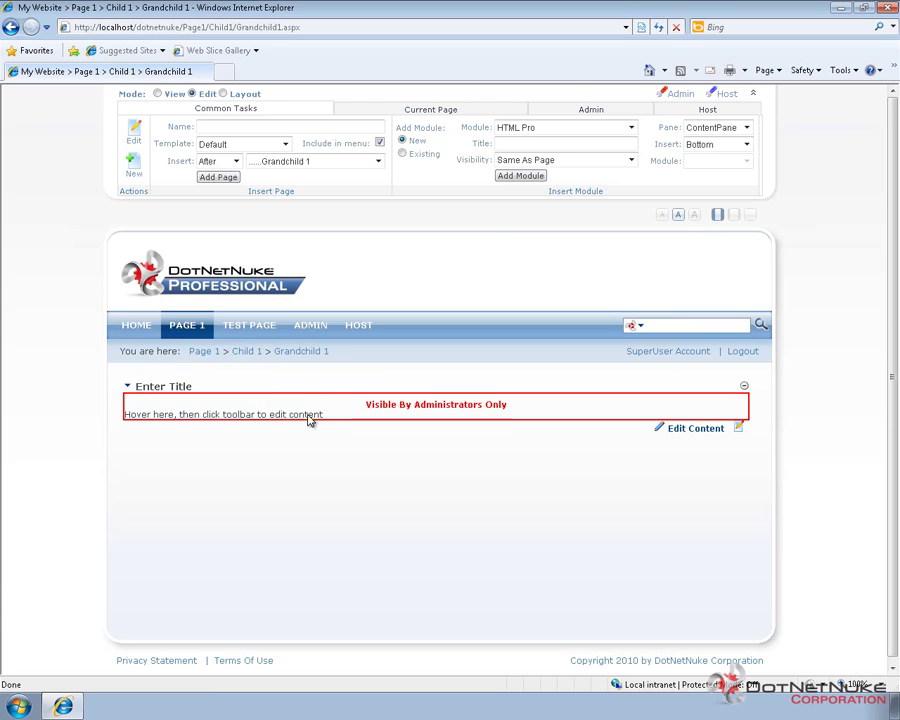
mouse_move(296, 406)
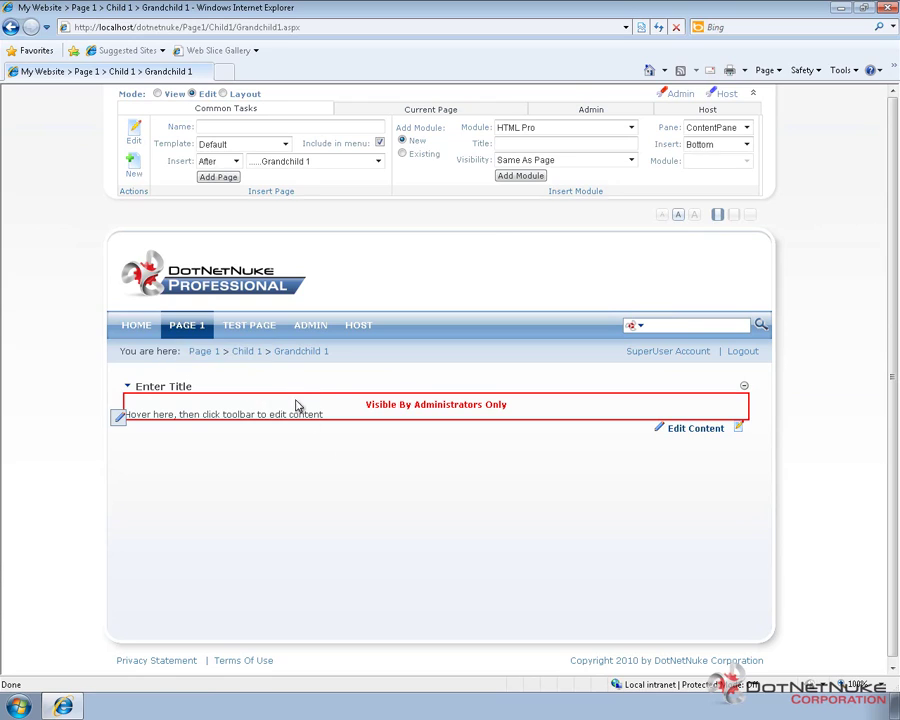
- Examine the move and skin options available for the current Grandchild 1 page
left_click(428, 112)
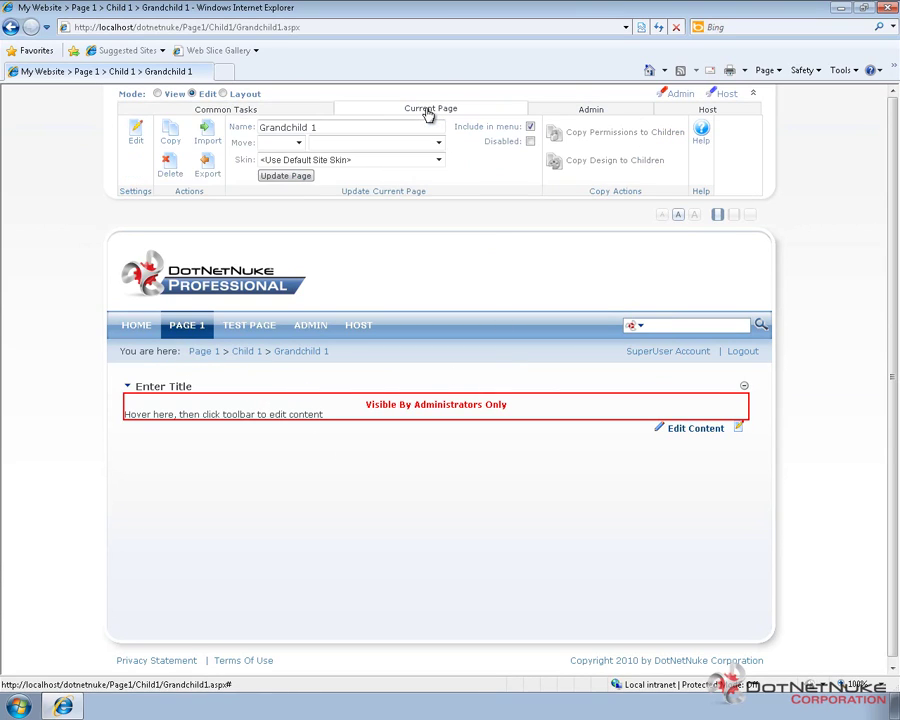
left_click(297, 143)
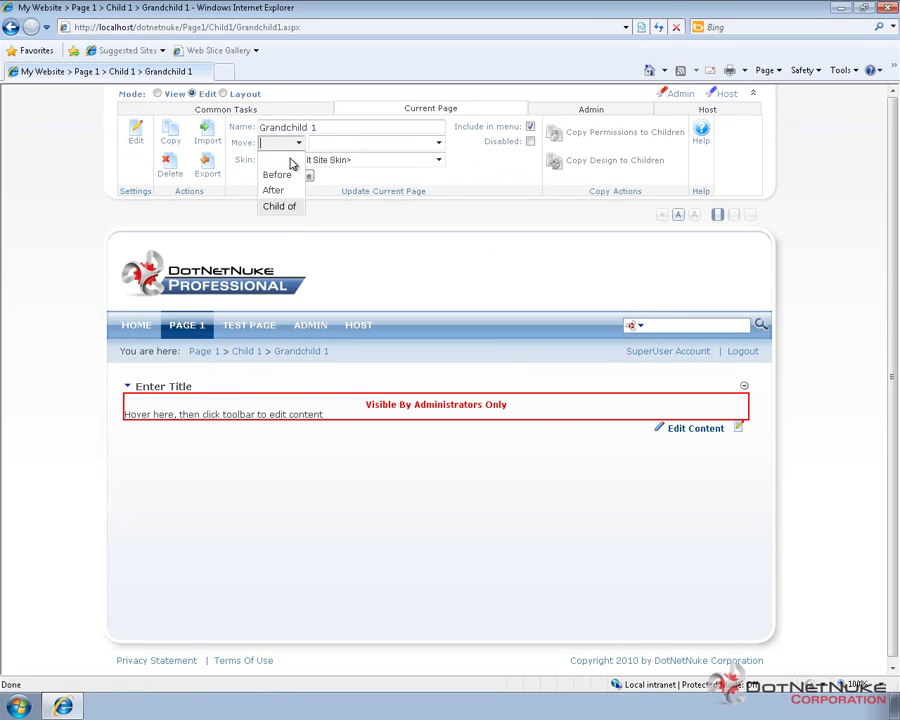
left_click(338, 206)
left_click(317, 161)
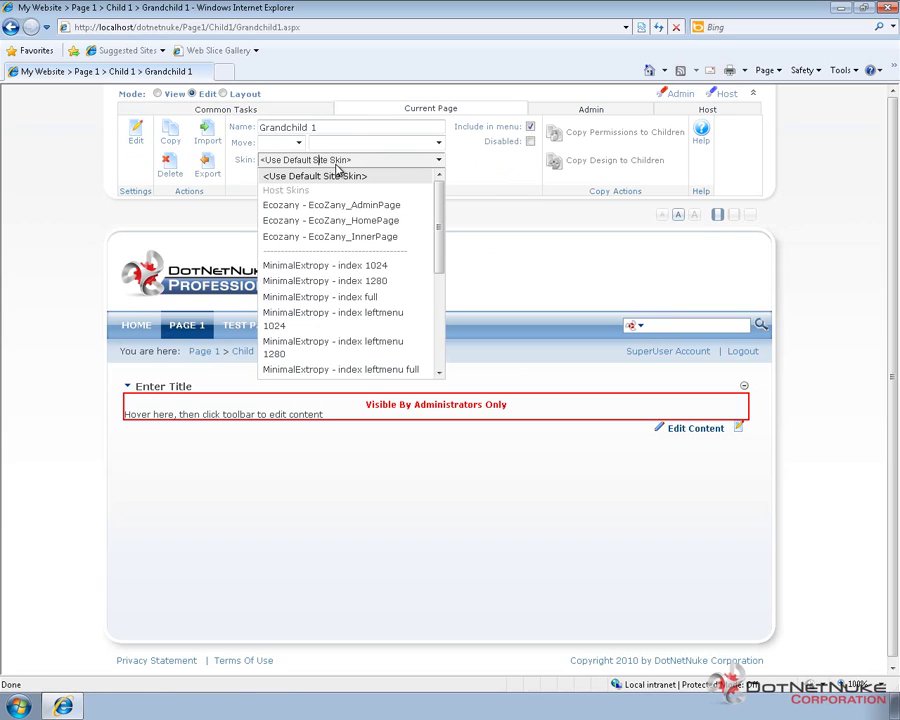
left_click(500, 216)
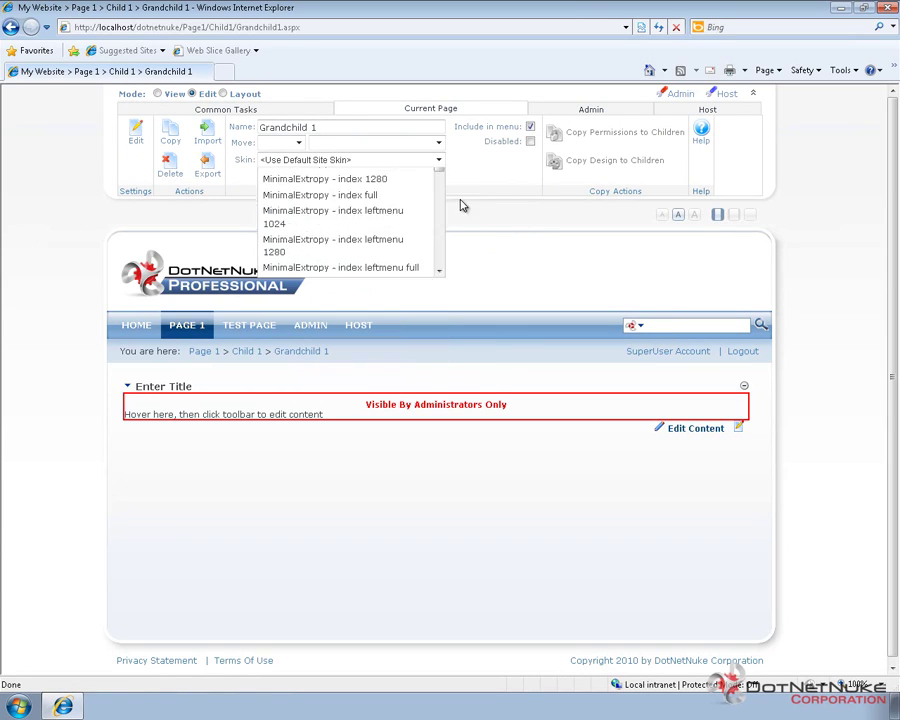
- Rename the current page to Grandchild 2, update it, and open it from the site navigation
left_click(326, 129)
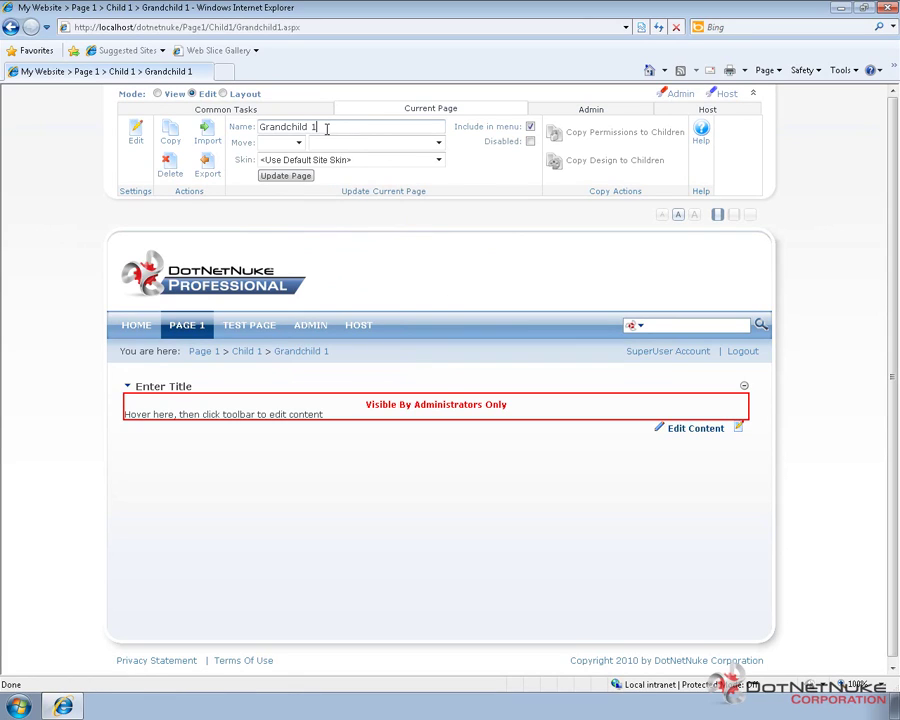
key("BackSpace")
type("2")
left_click(278, 177)
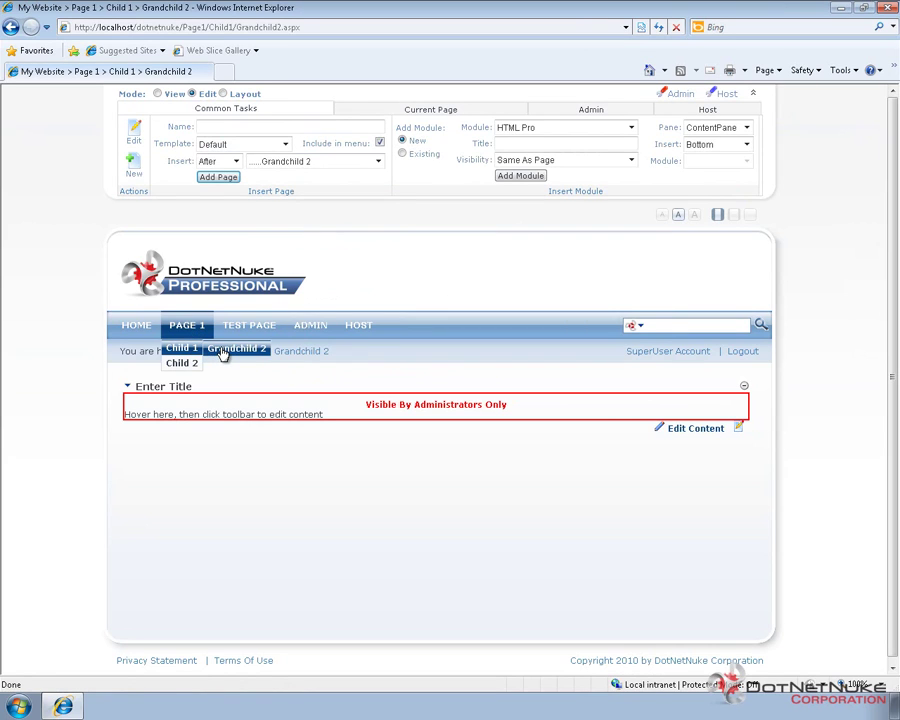
left_click(222, 352)
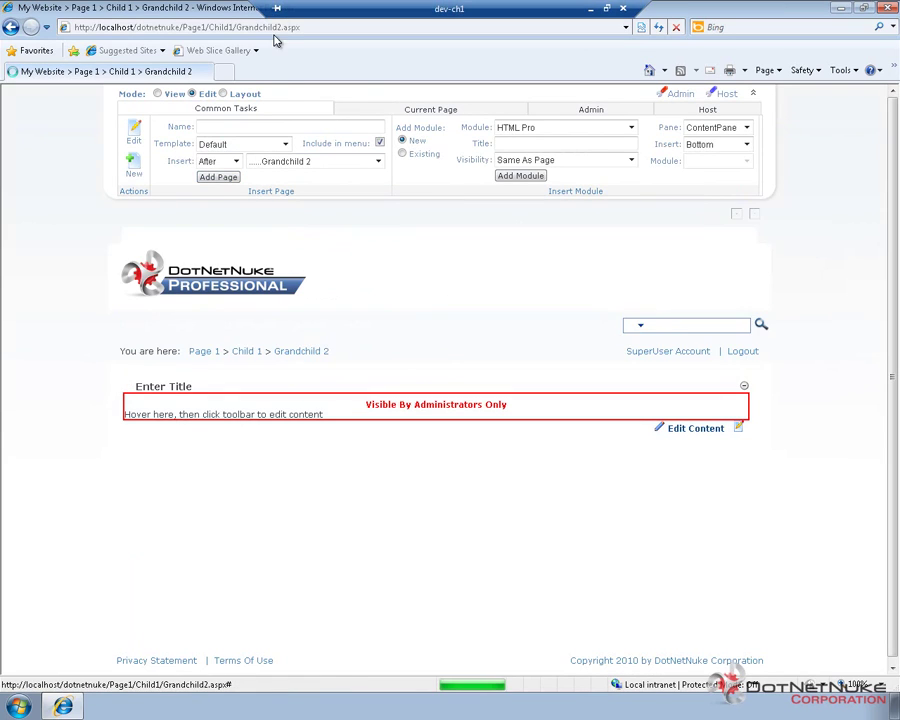
- Test the page's old Grandchild1.aspx address under Page1/Child1 and return to the Grandchild 2 page
left_click(282, 28)
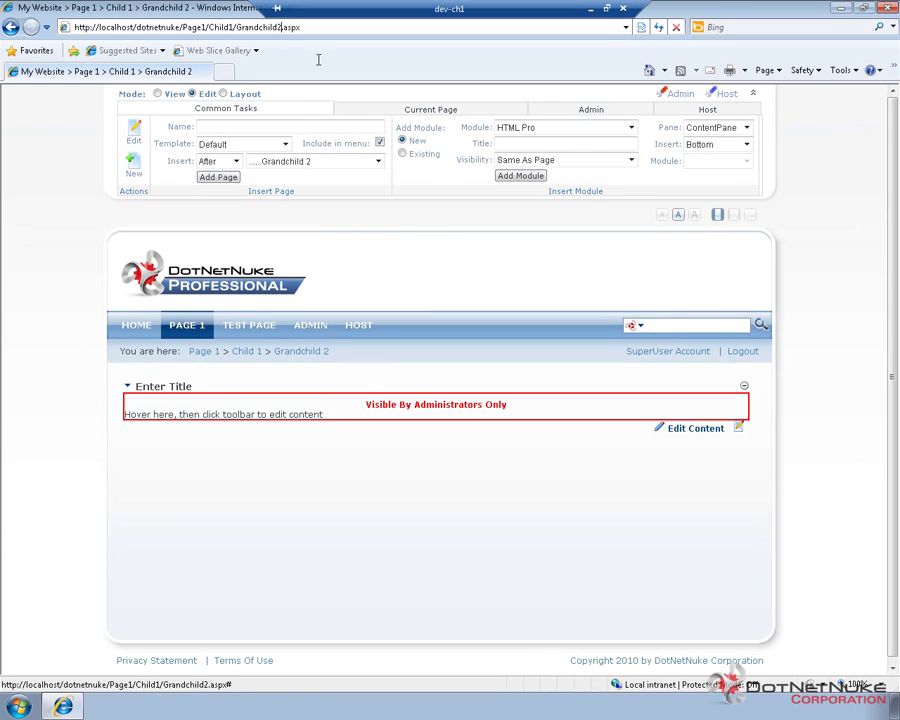
key("BackSpace")
type("1")
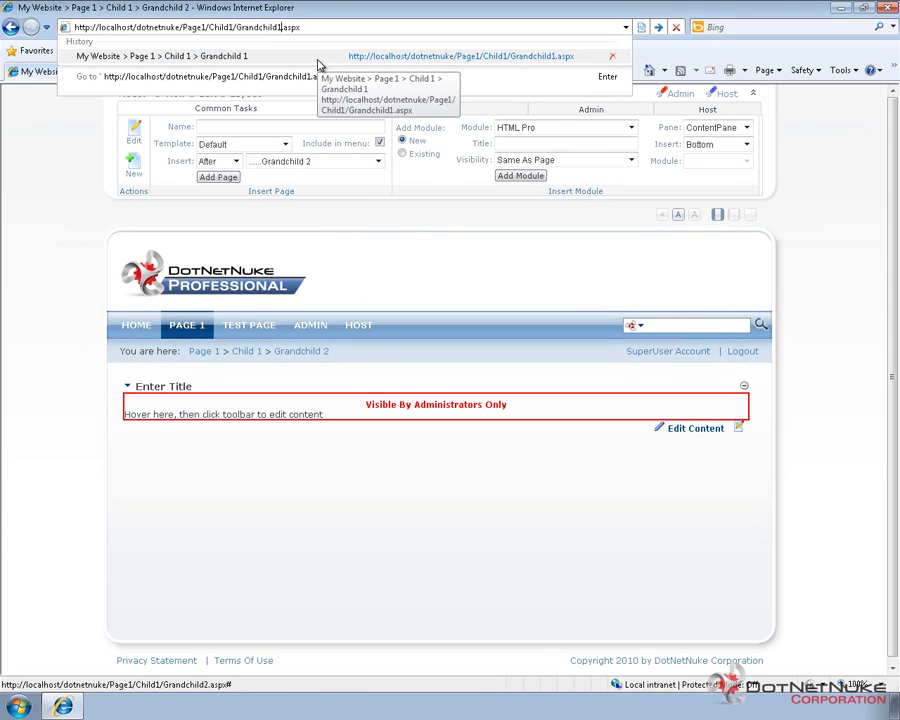
key("Return")
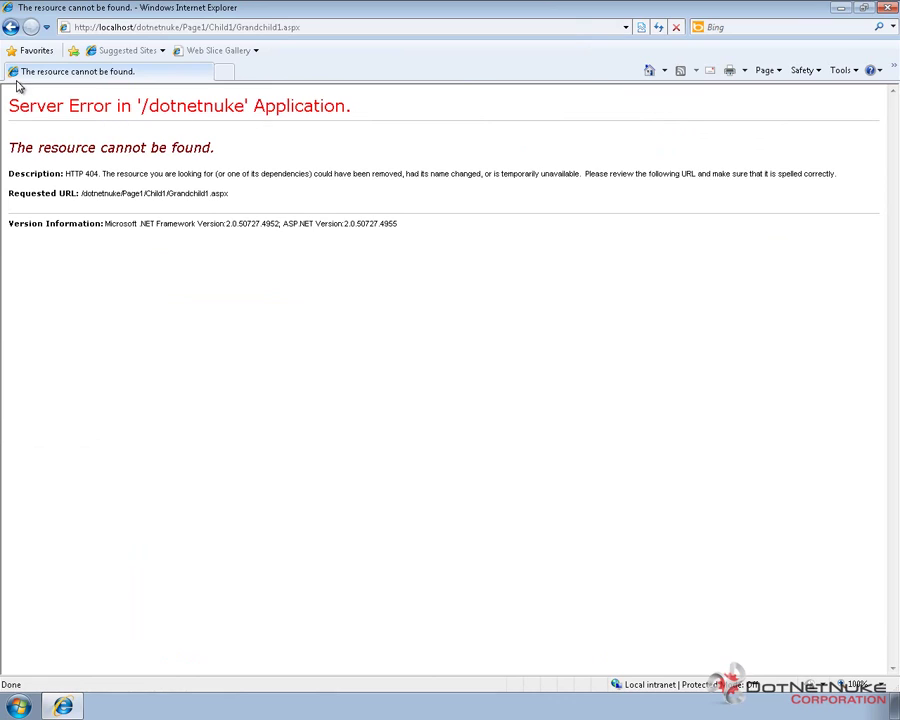
left_click(11, 27)
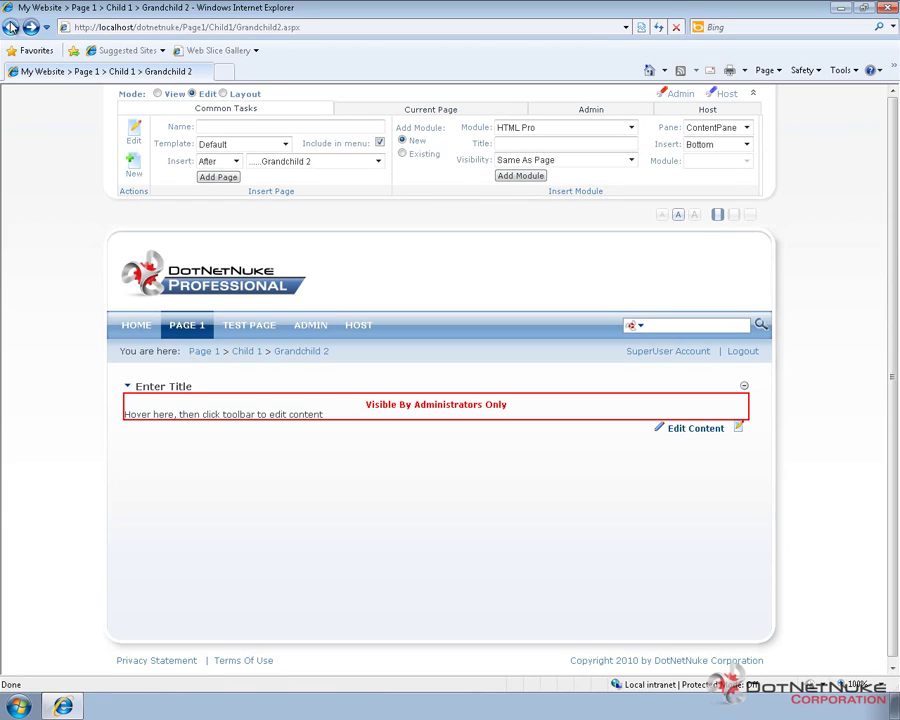
mouse_move(364, 428)
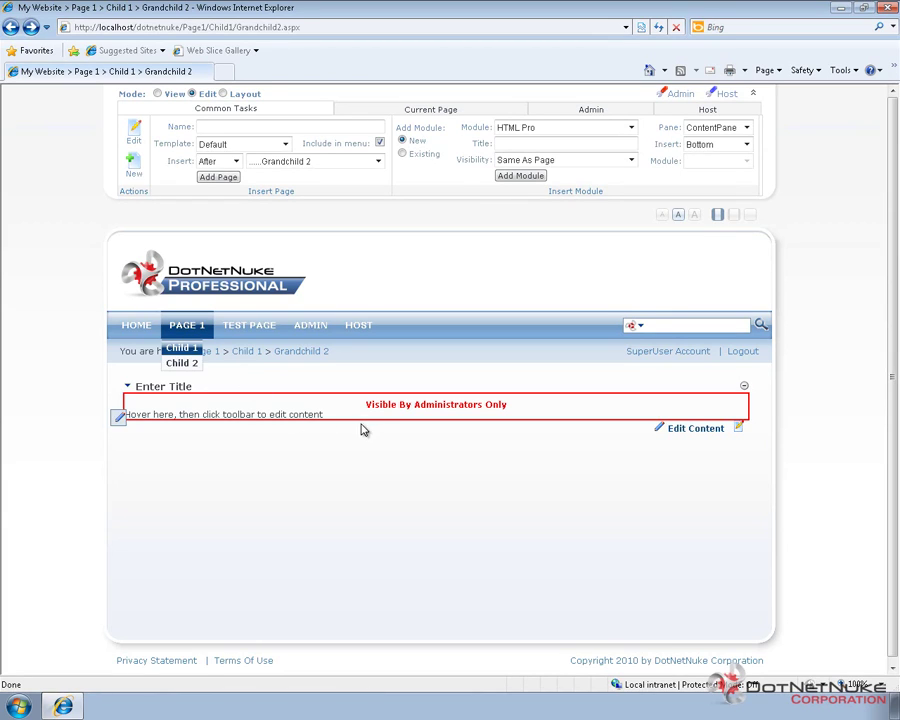
- Open the site's Pages administration and move Grandchild 2 up one level so it sits directly under Page 1
left_click(444, 112)
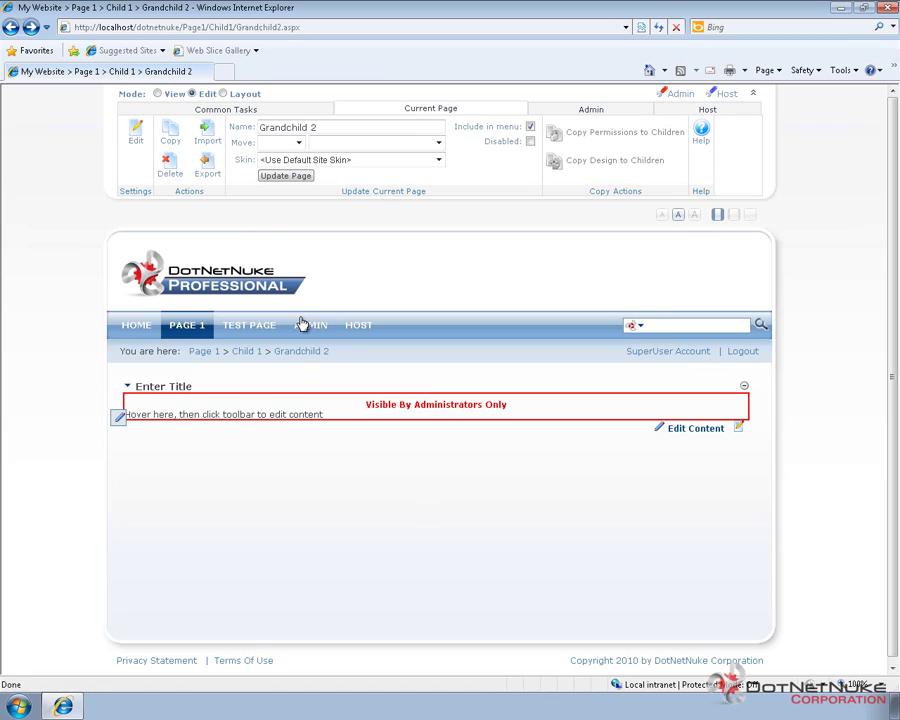
mouse_move(304, 325)
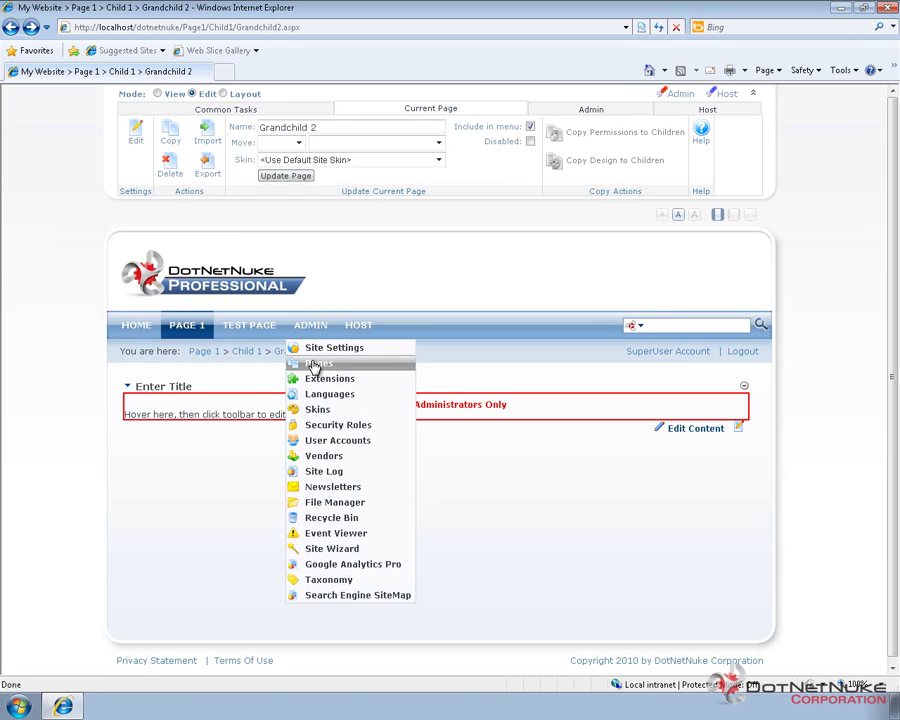
left_click(315, 366)
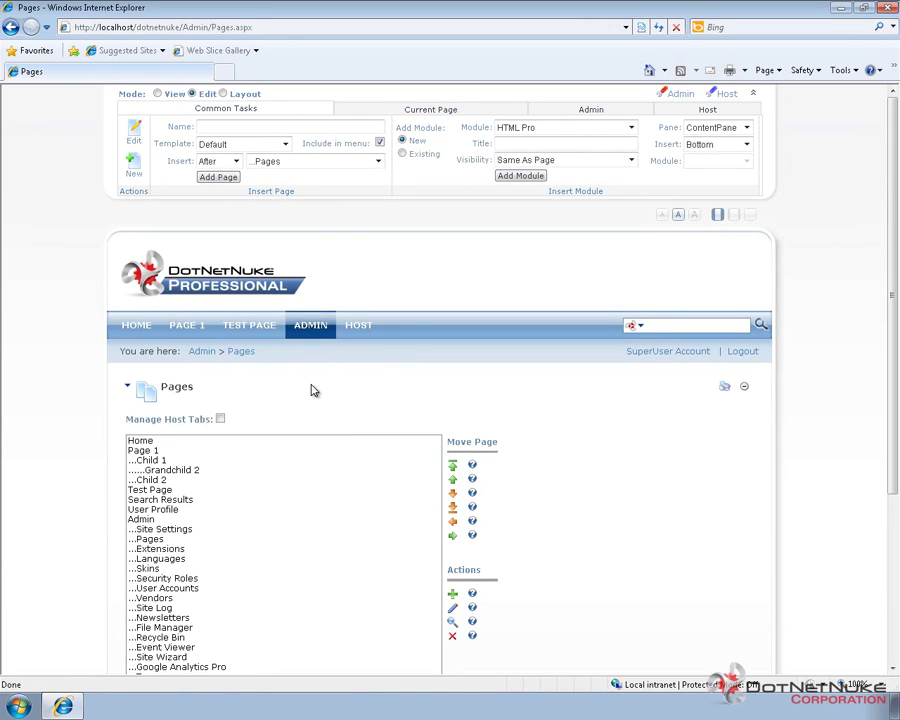
scroll(300, 400, "down", 2)
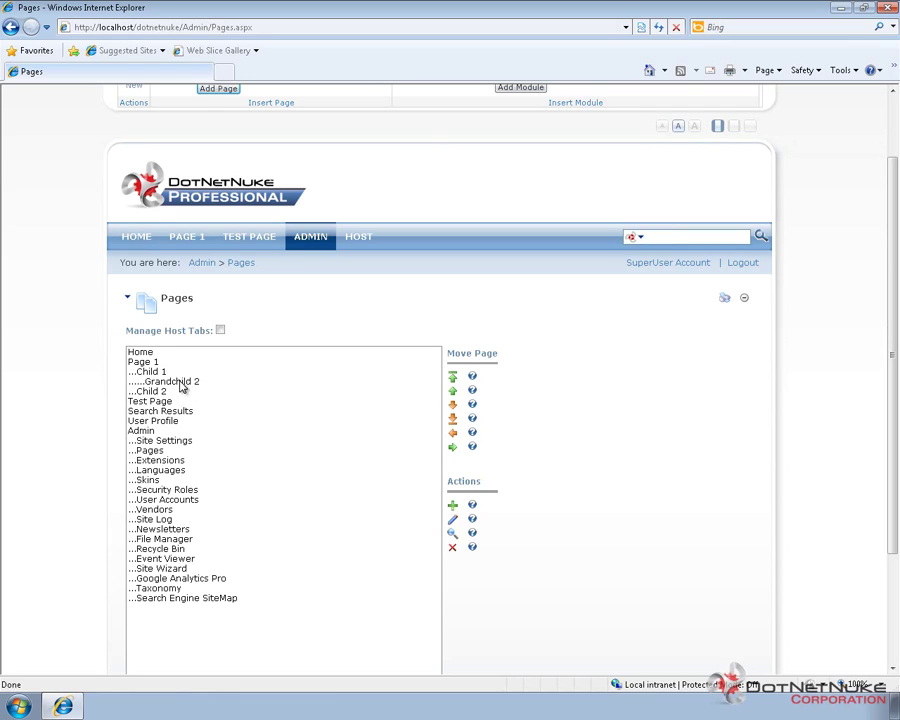
left_click(140, 383)
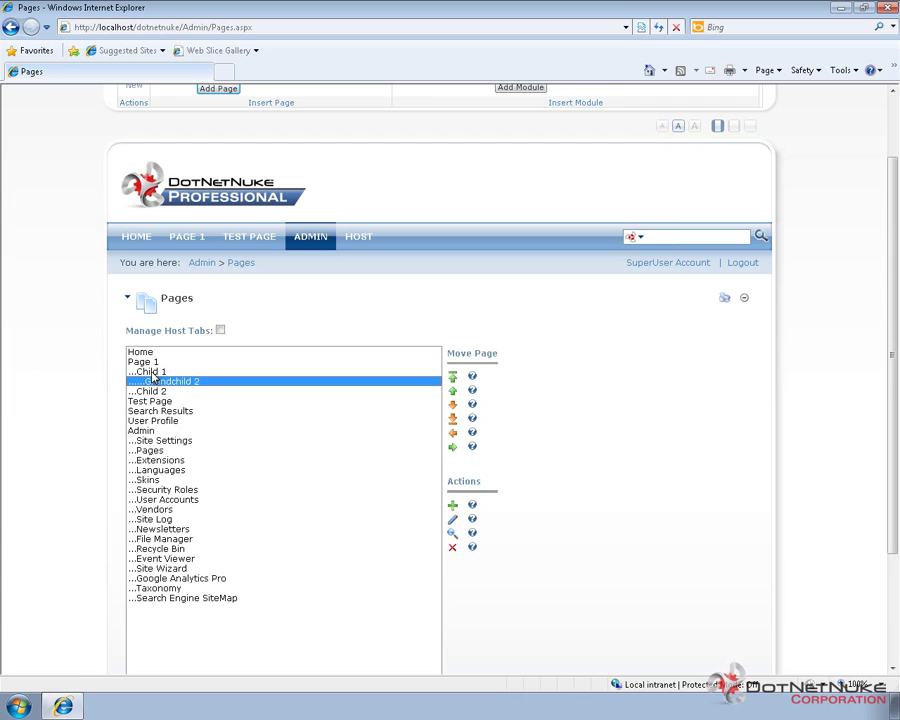
left_click(454, 438)
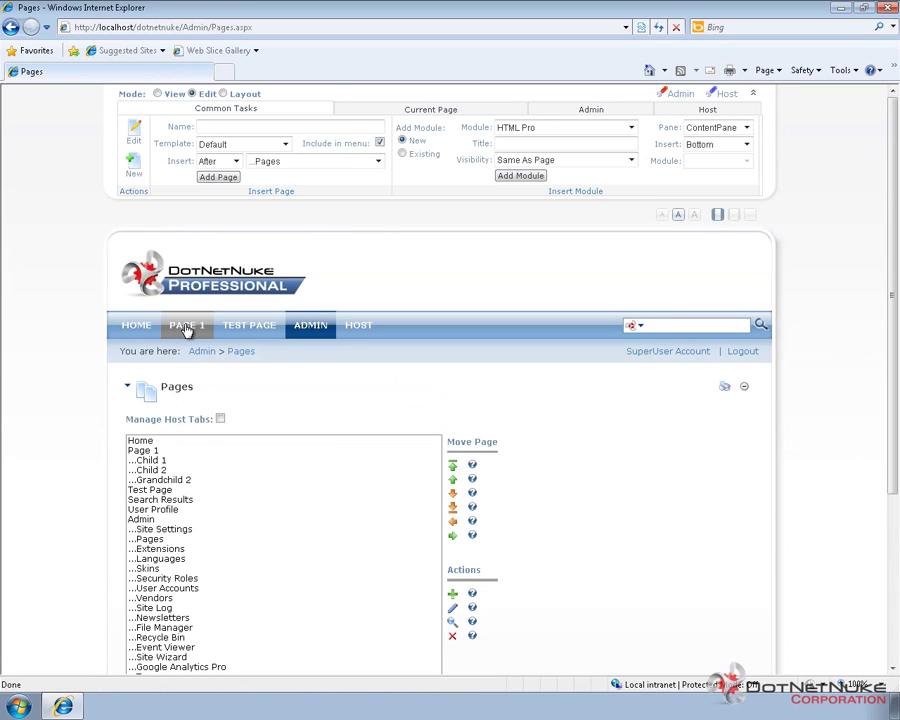
mouse_move(193, 344)
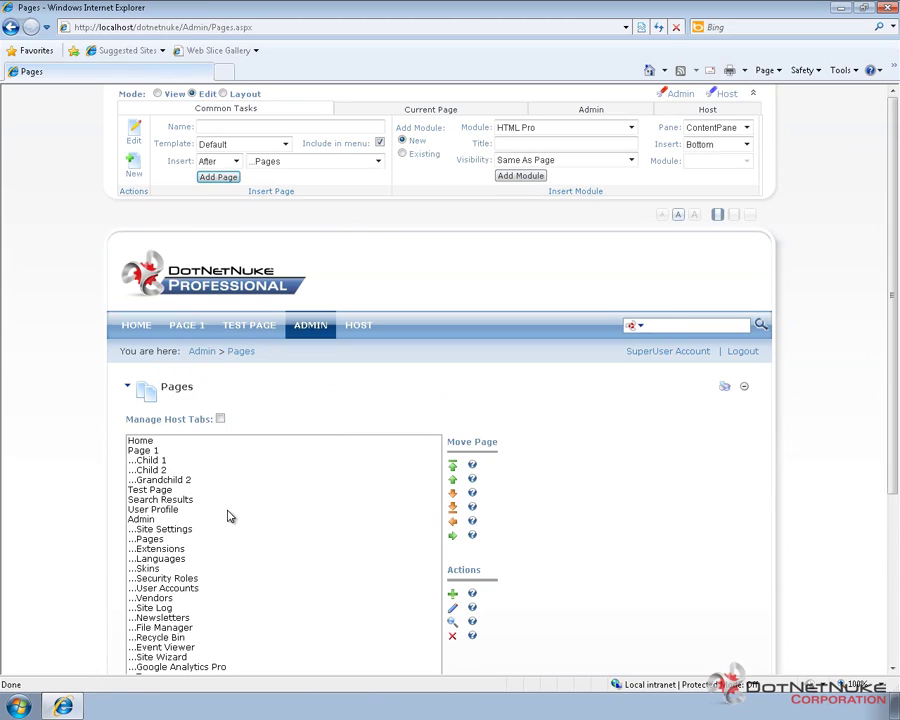
- Move Grandchild 2 down one level in the page list so it becomes a child of Child 2
left_click(177, 481)
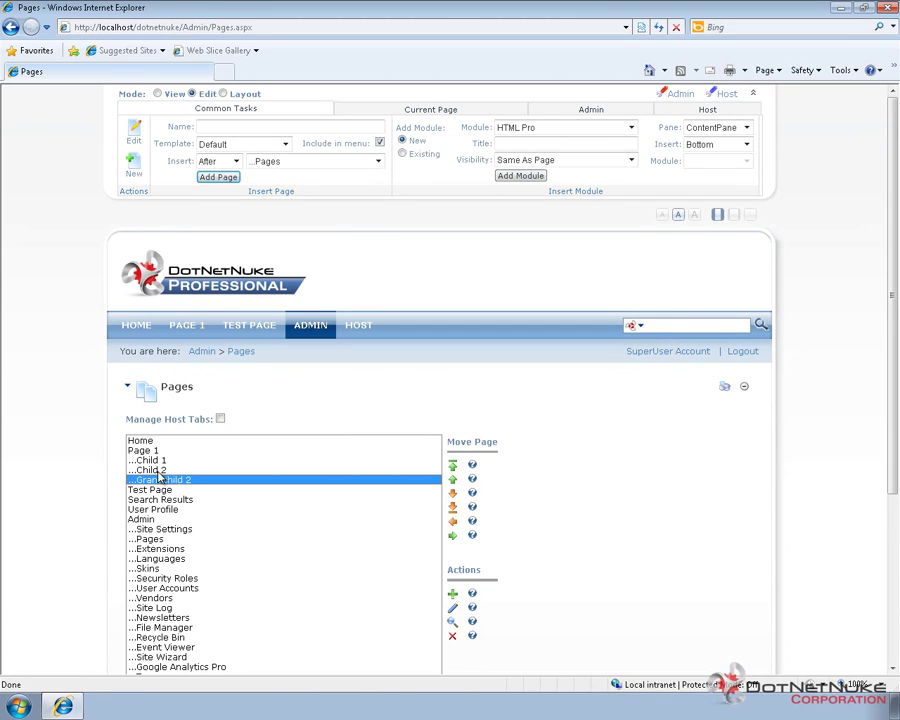
left_click(453, 537)
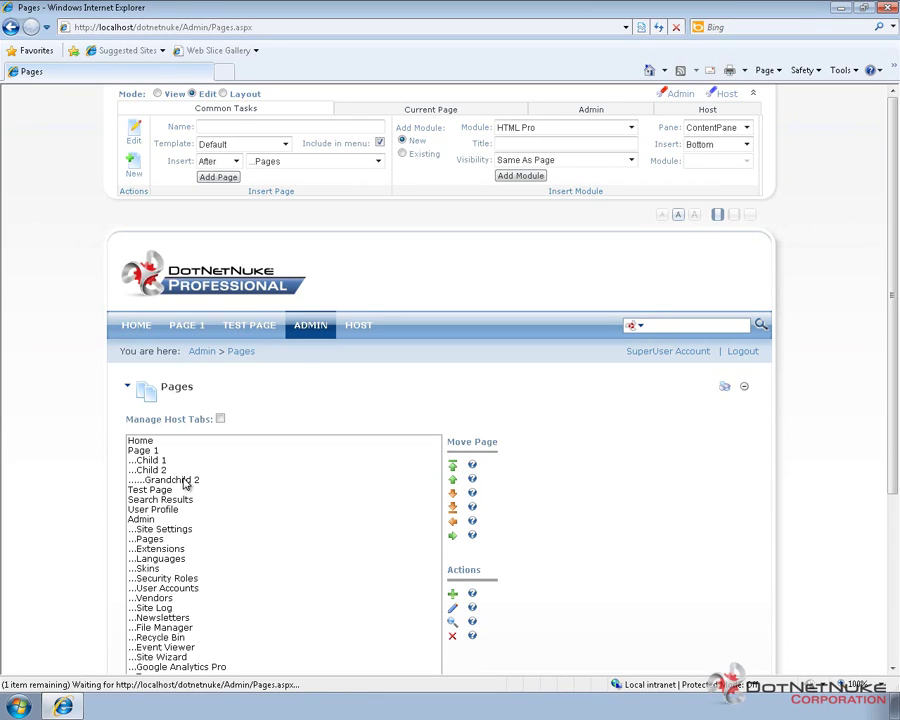
left_click(190, 480)
- View Page 1 from the page list, grant All Users the View permission in its settings, and update the page
left_click(238, 450)
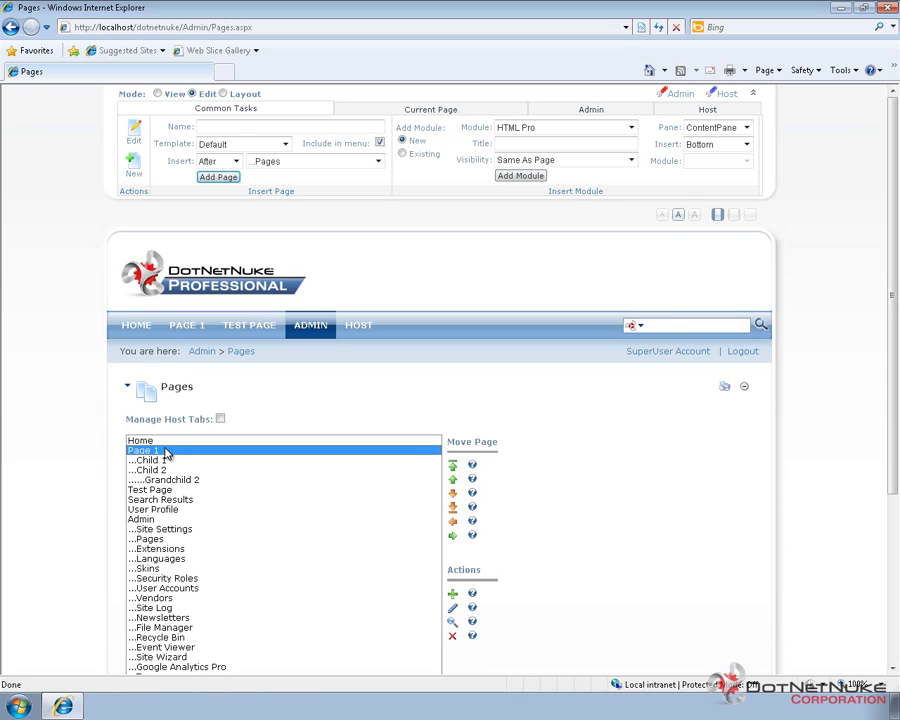
left_click(453, 625)
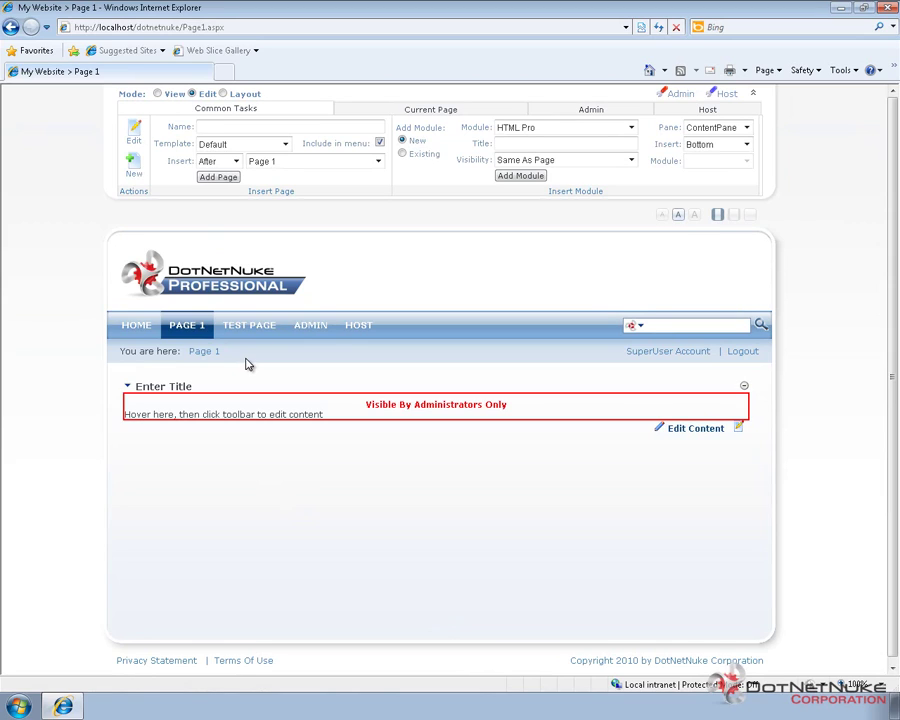
left_click(139, 133)
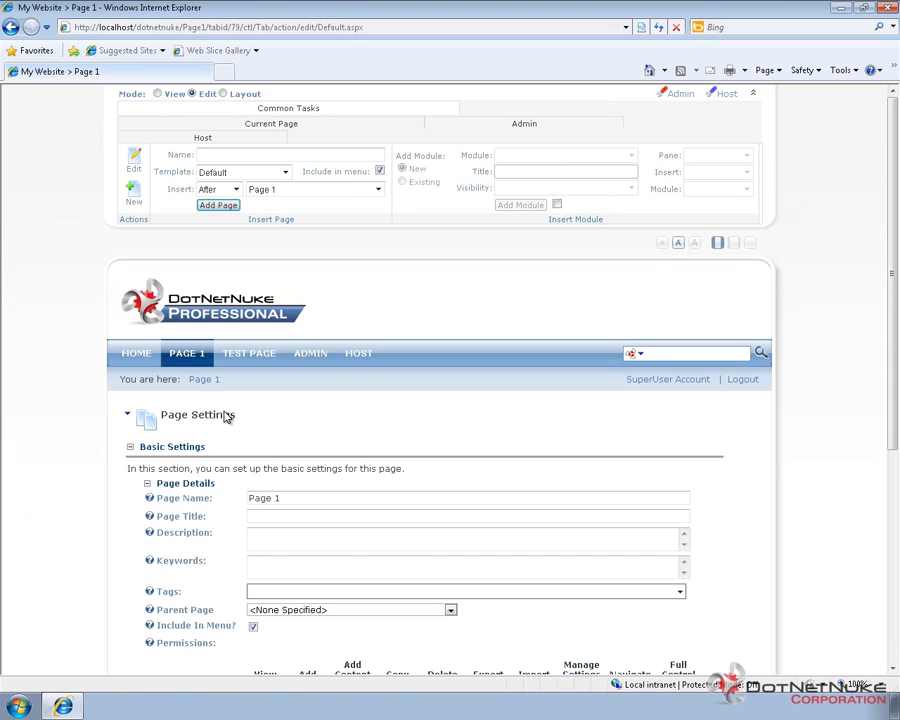
scroll(226, 407, "down", 3)
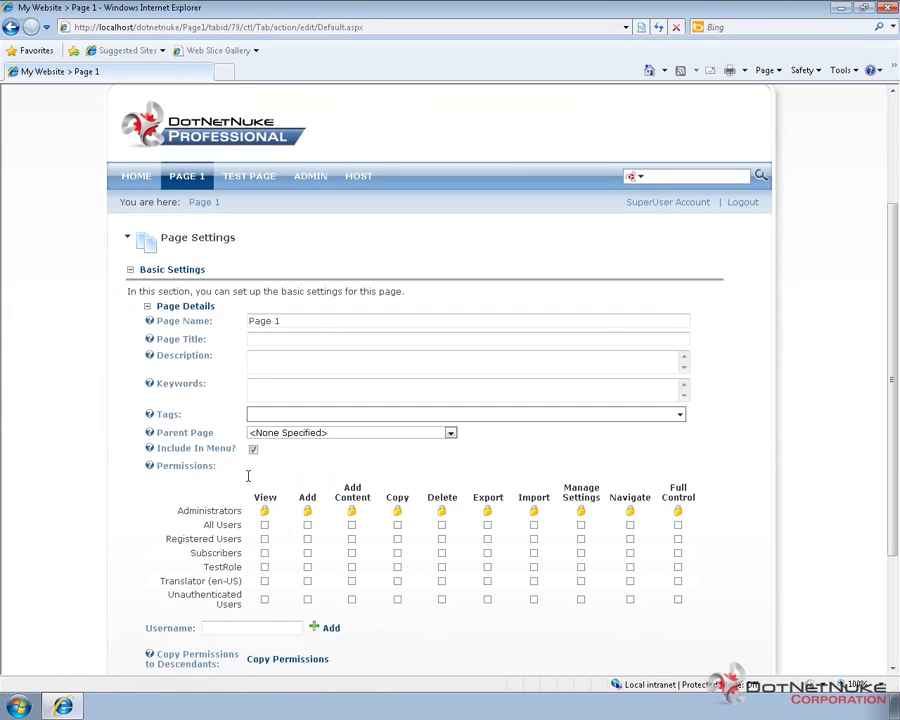
left_click(264, 527)
scroll(237, 490, "down", 3)
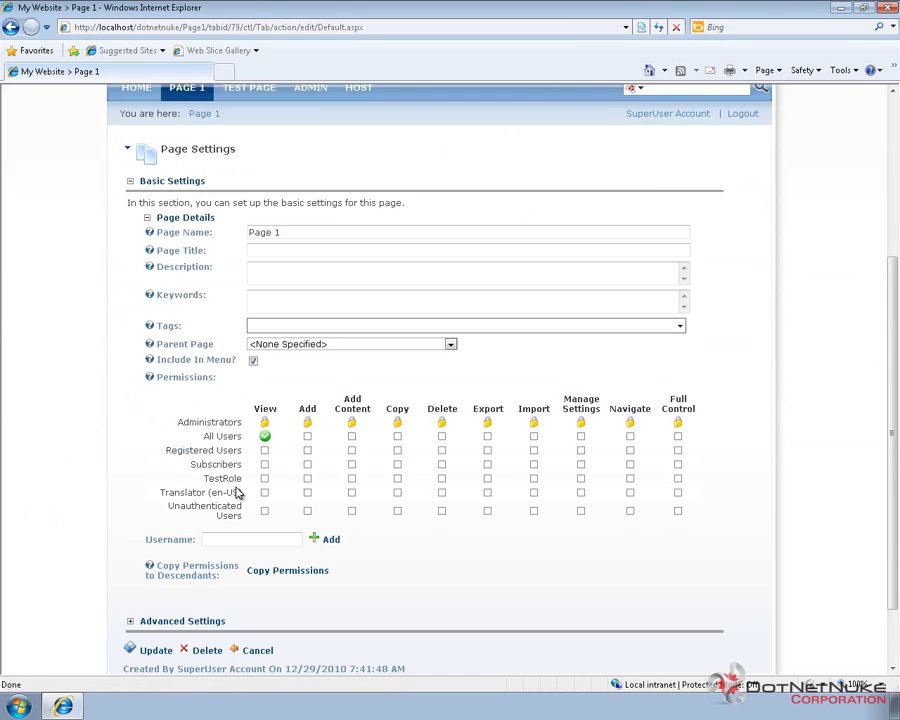
left_click(156, 564)
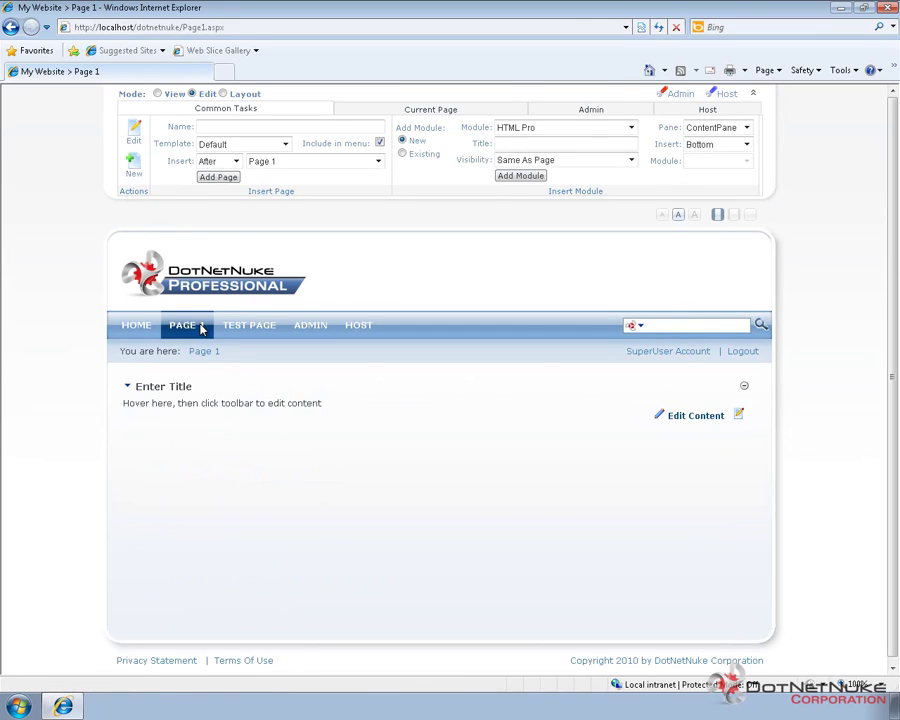
- Copy Page 1's permissions to all of its child pages and accept the replacement
mouse_move(202, 330)
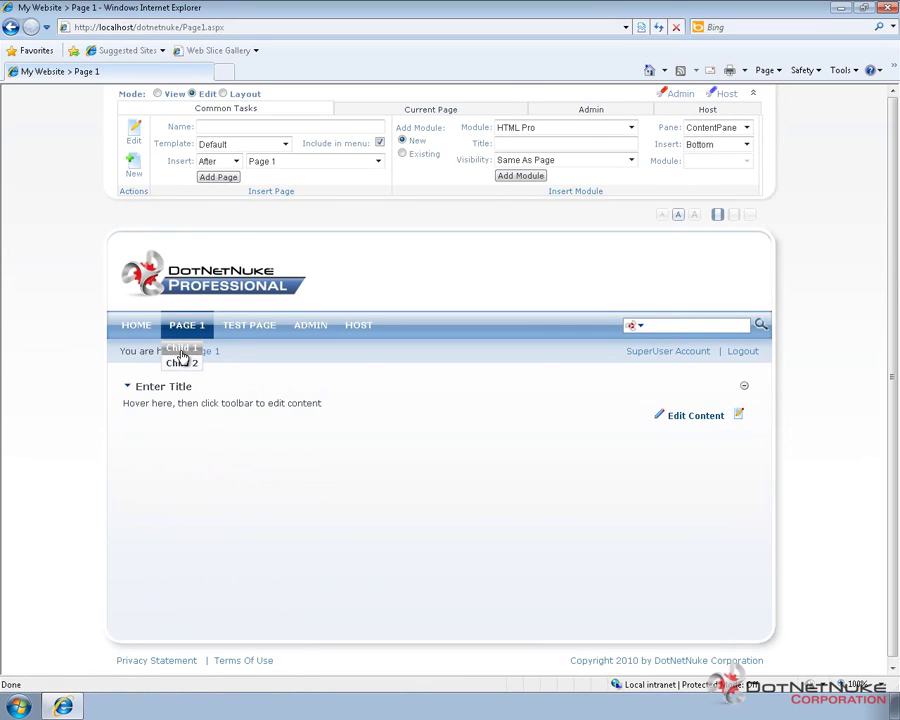
mouse_move(183, 366)
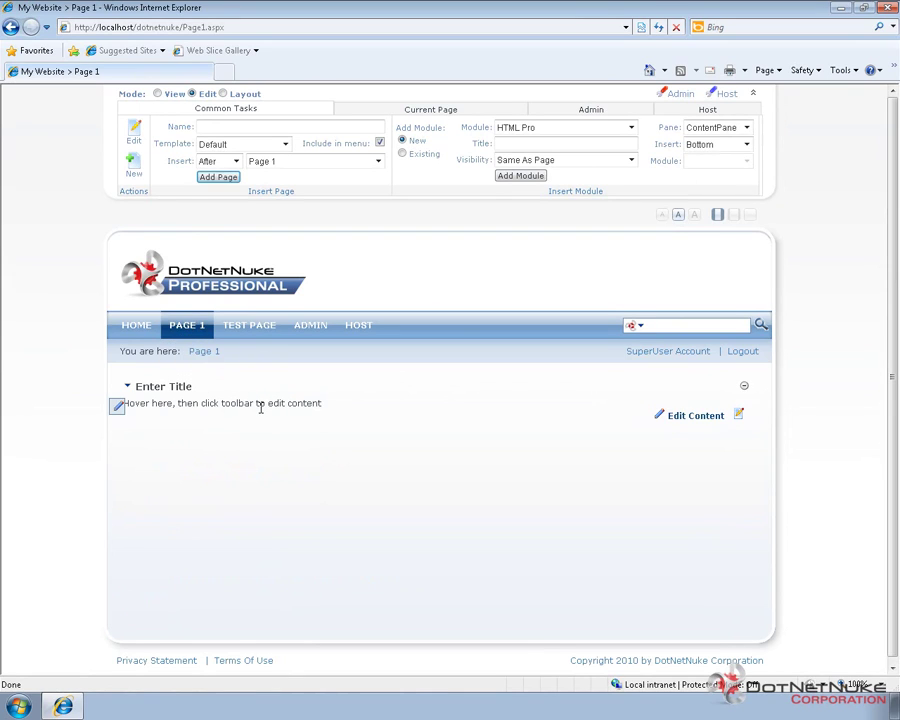
left_click(460, 108)
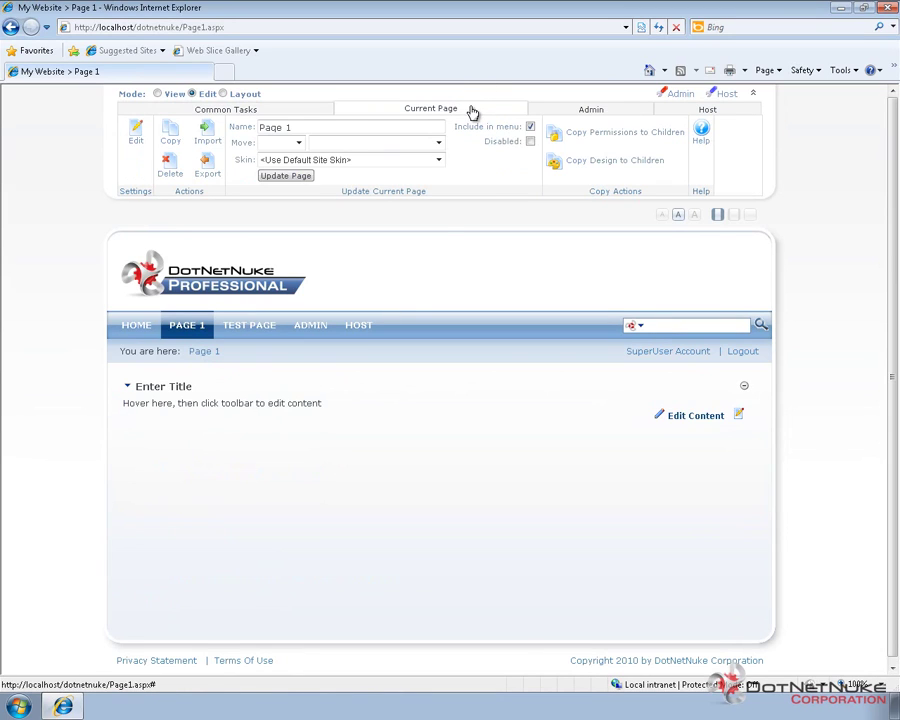
left_click(592, 137)
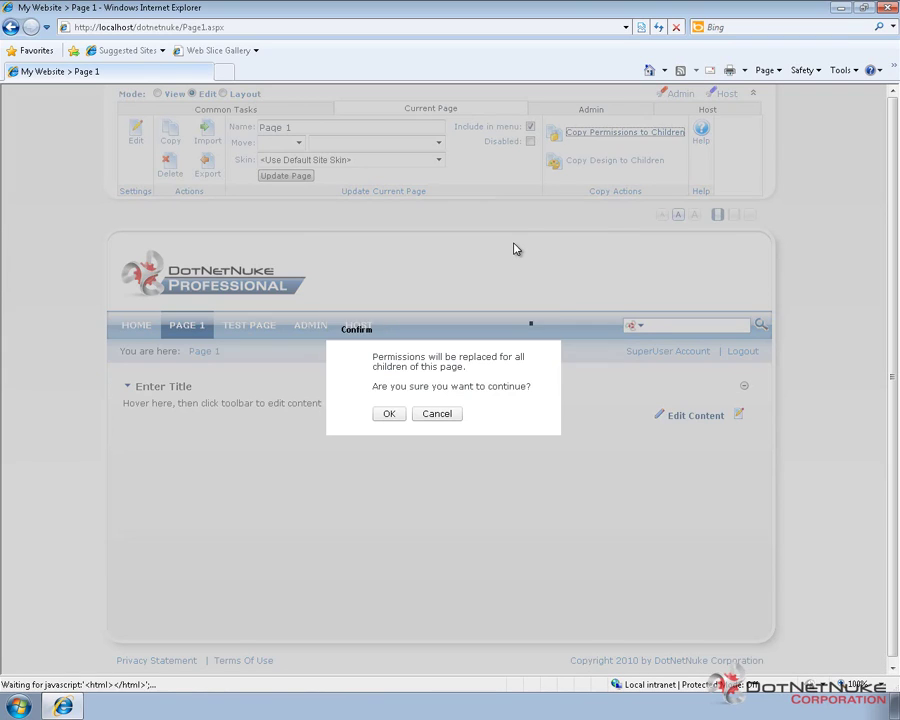
left_click(389, 414)
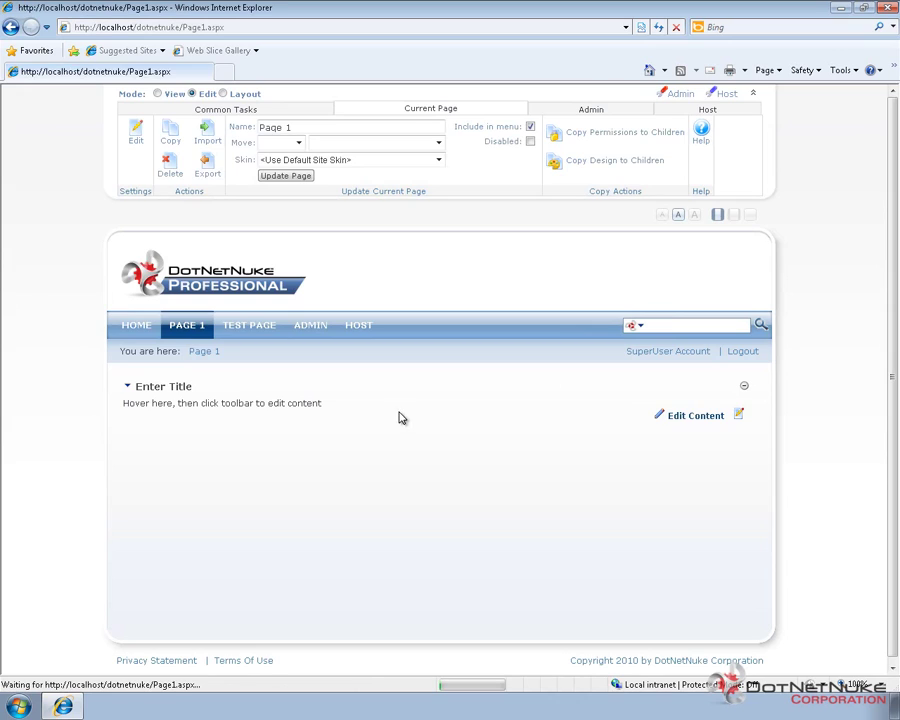
- Open Child 1, Child 2 and Grandchild 2 from the site navigation to check that the copied permissions apply
left_click(195, 349)
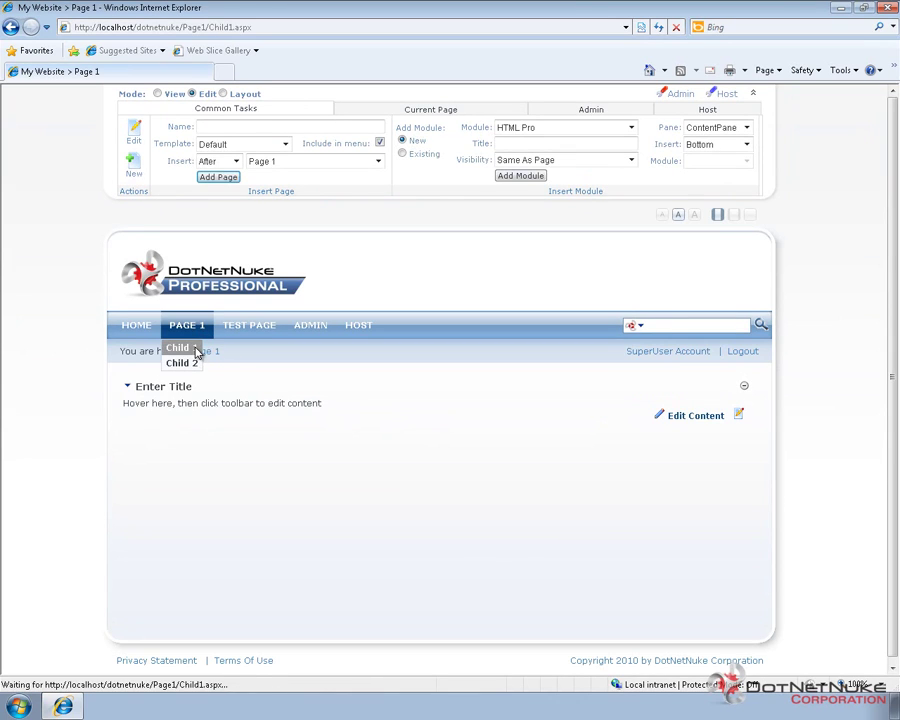
mouse_move(194, 326)
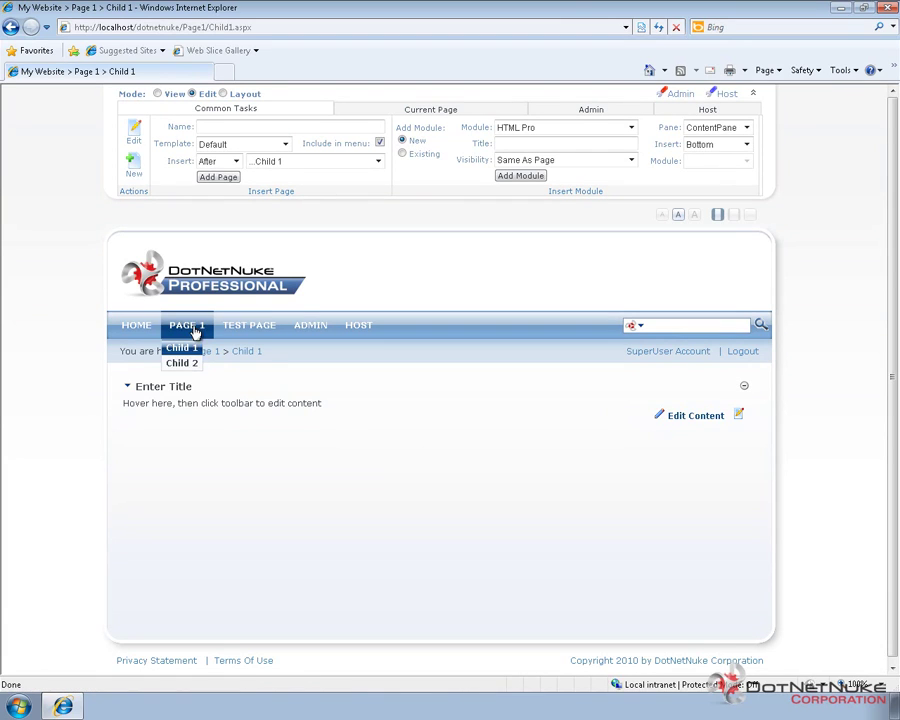
left_click(190, 363)
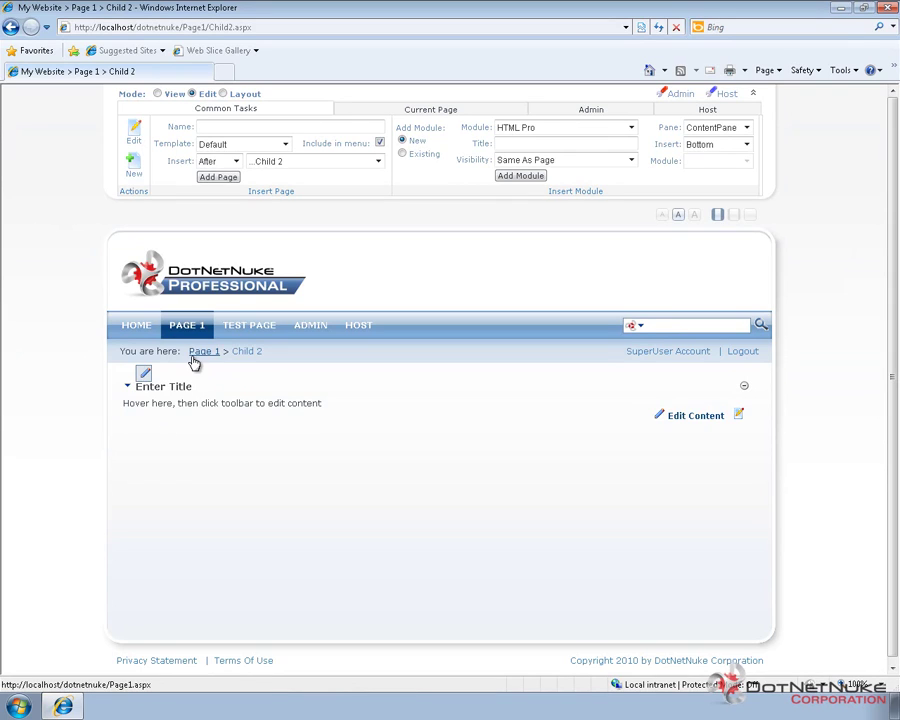
mouse_move(196, 333)
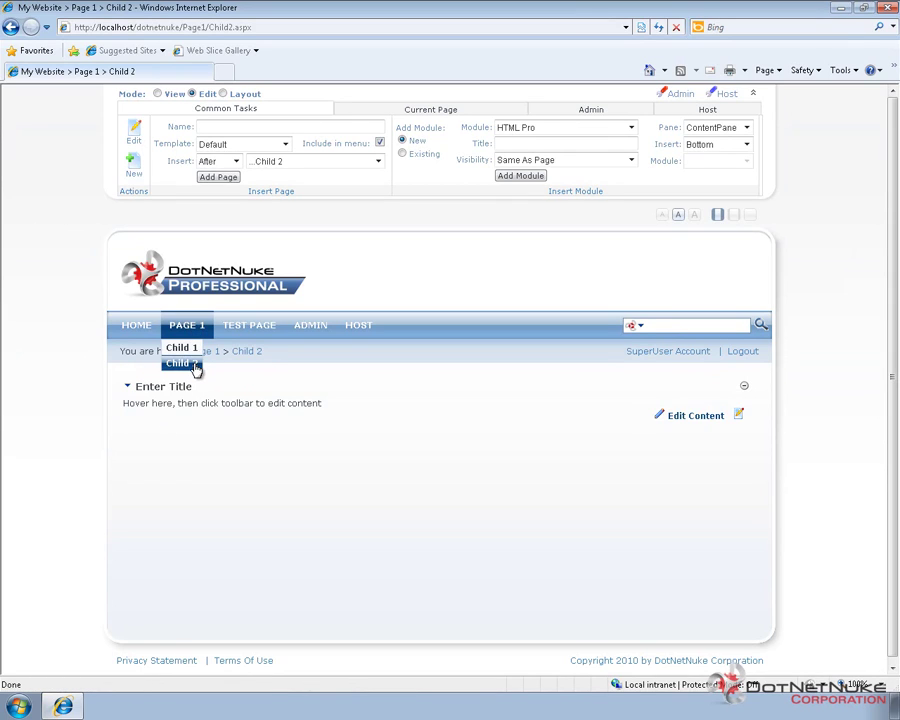
mouse_move(195, 366)
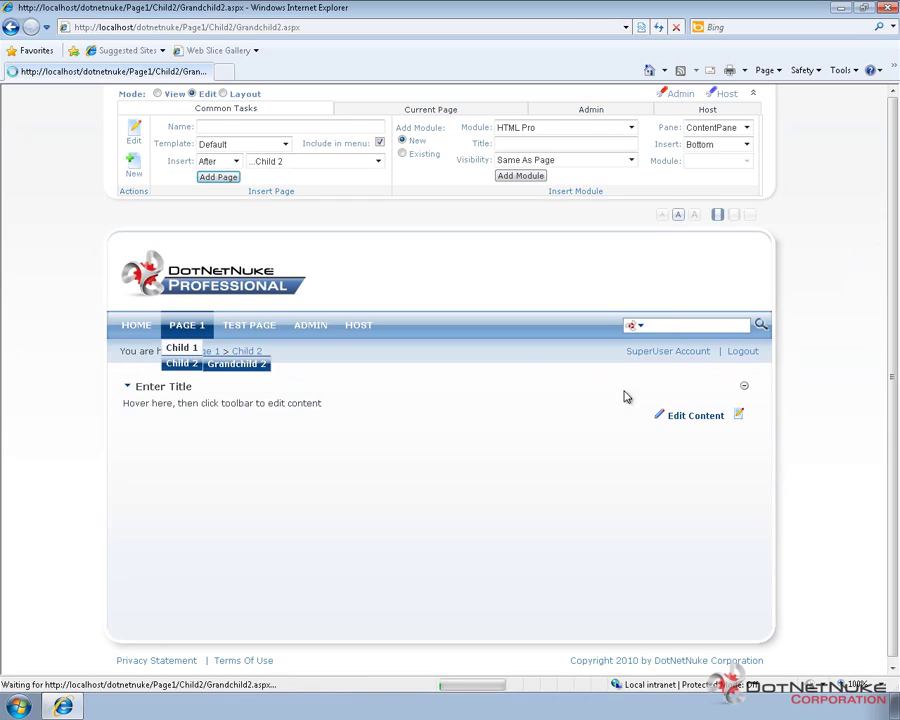
- Log out on the Grandchild 2 page and check the Page 1 submenus as an anonymous visitor
left_click(744, 352)
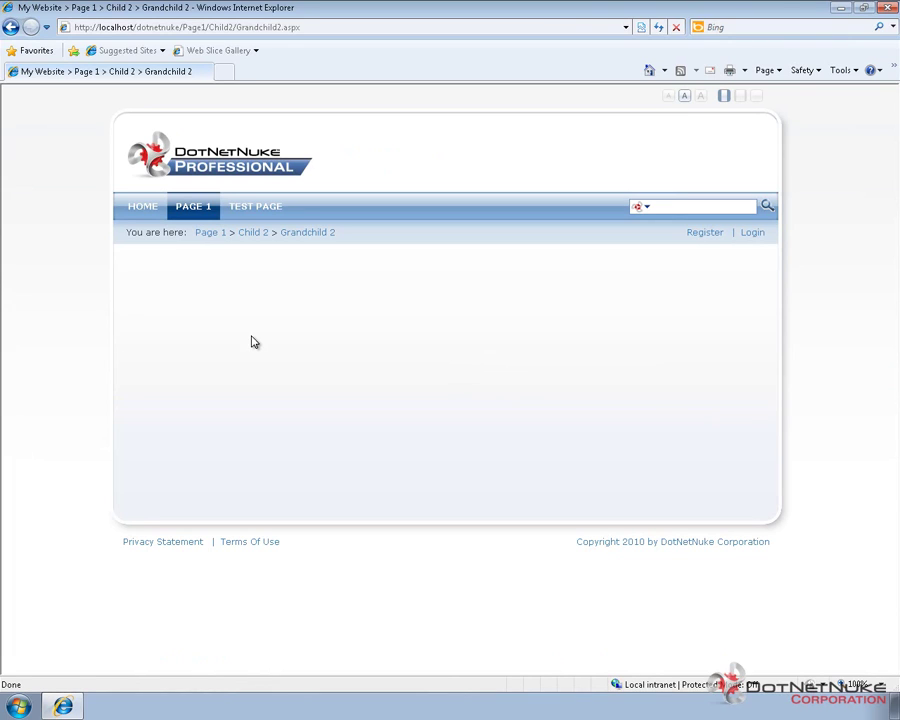
mouse_move(208, 206)
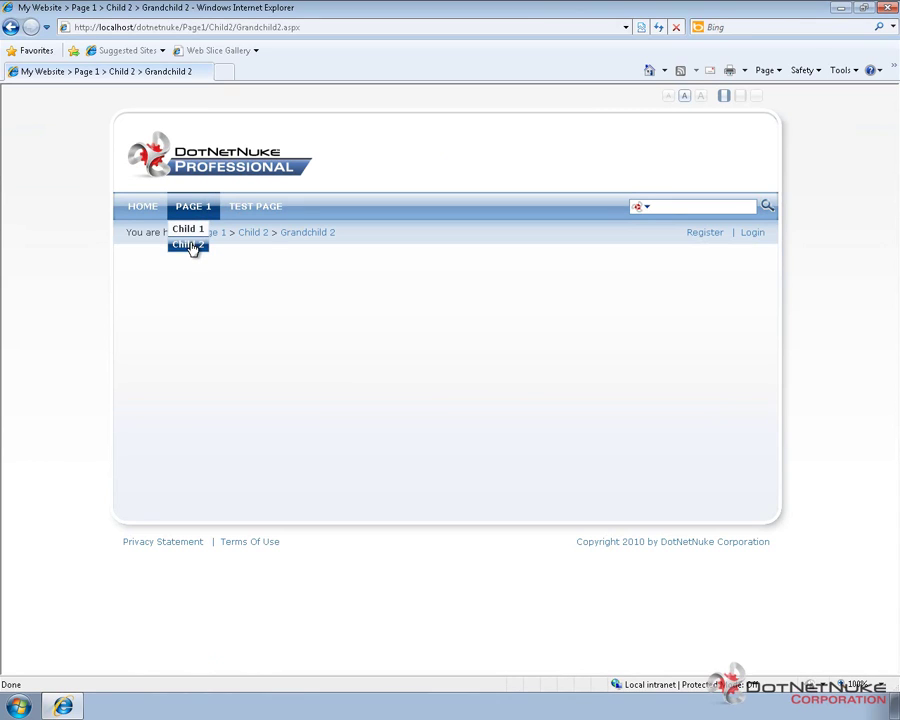
mouse_move(195, 244)
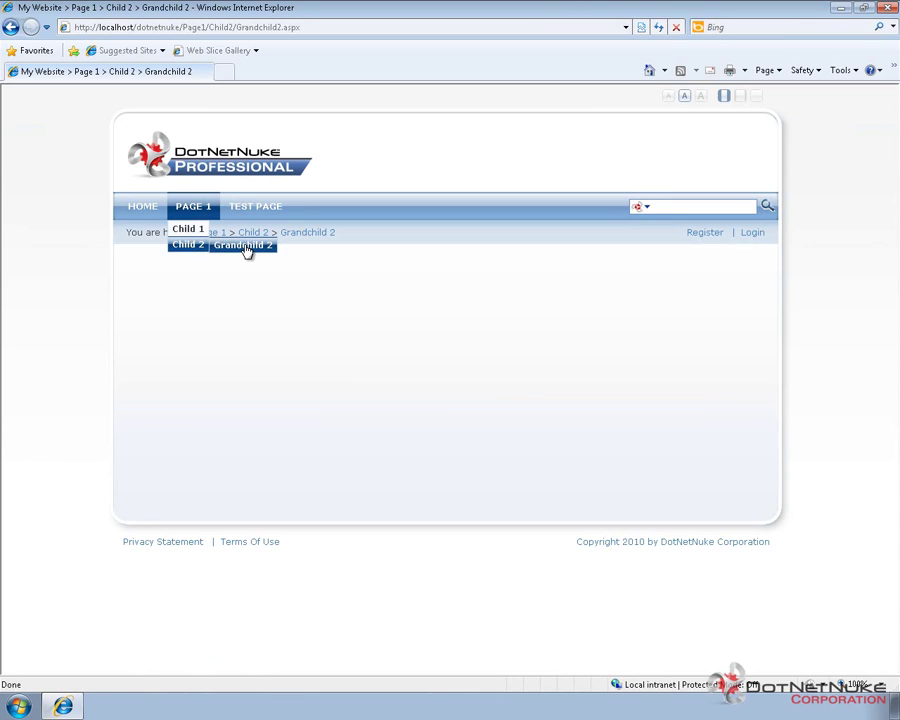
- Browse Child 1, Child 2 and Grandchild 2 as an anonymous visitor to verify public access
left_click(188, 229)
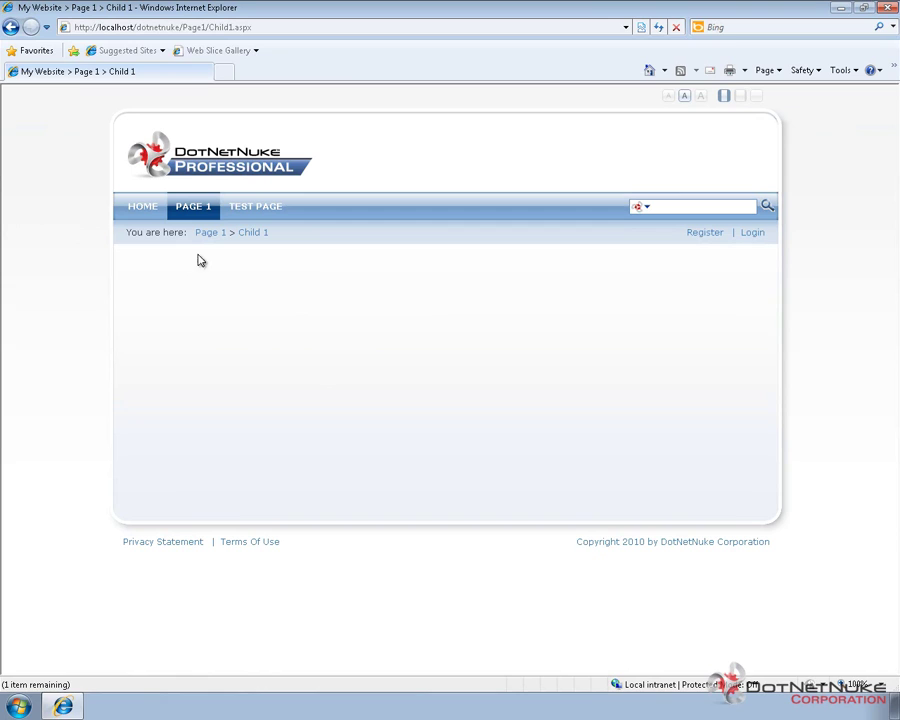
mouse_move(207, 213)
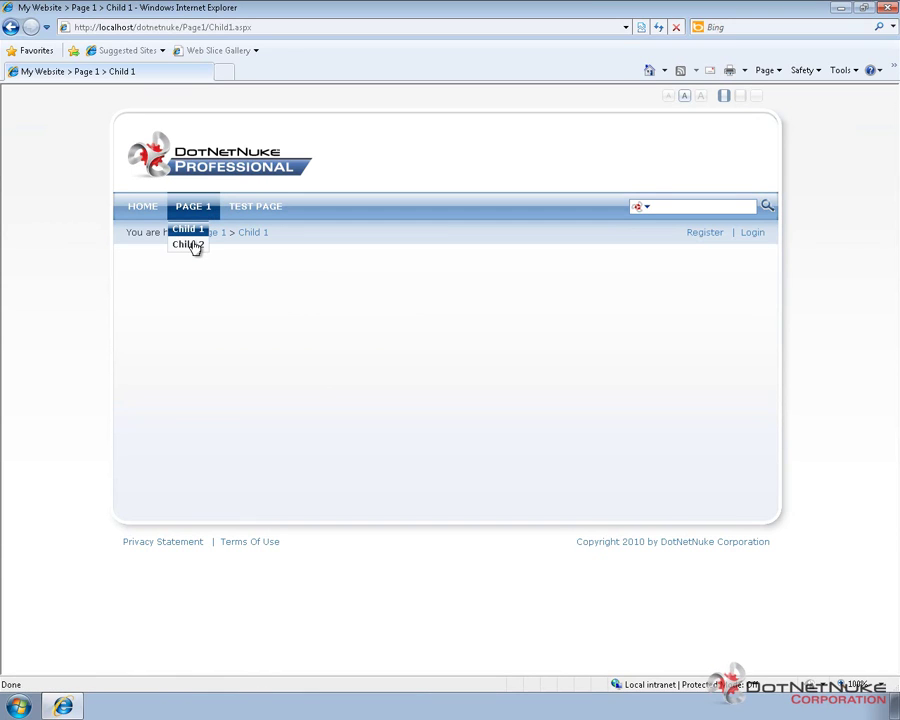
left_click(192, 246)
mouse_move(202, 208)
mouse_move(203, 252)
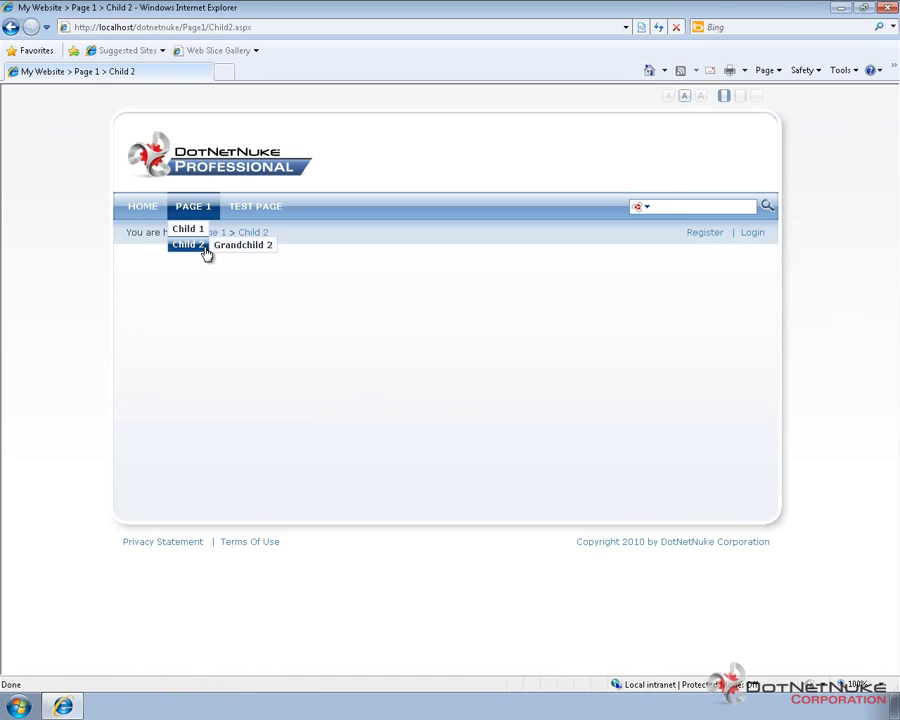
left_click(265, 249)
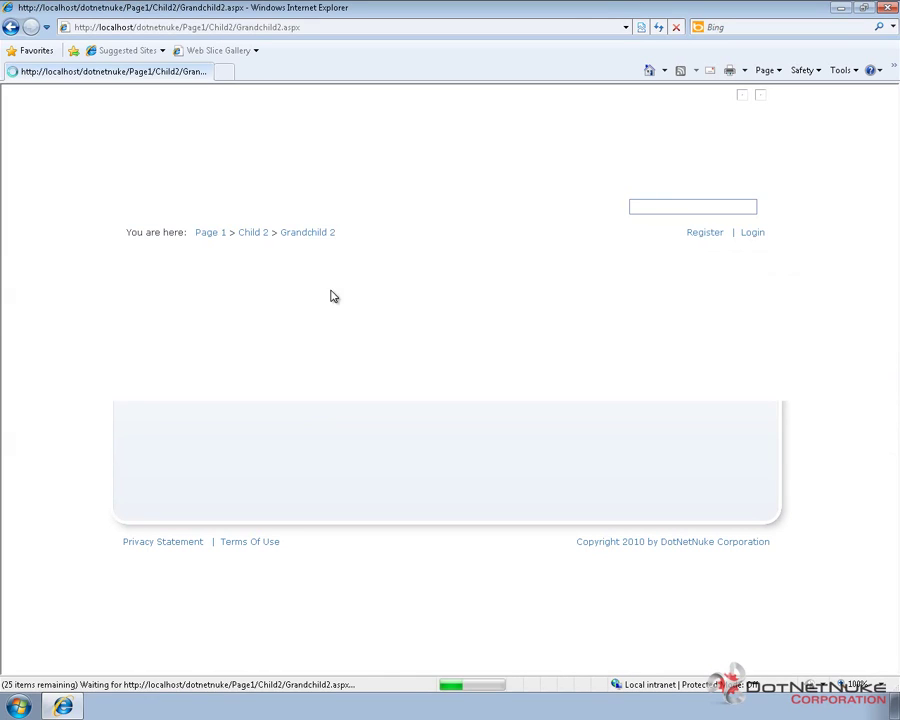